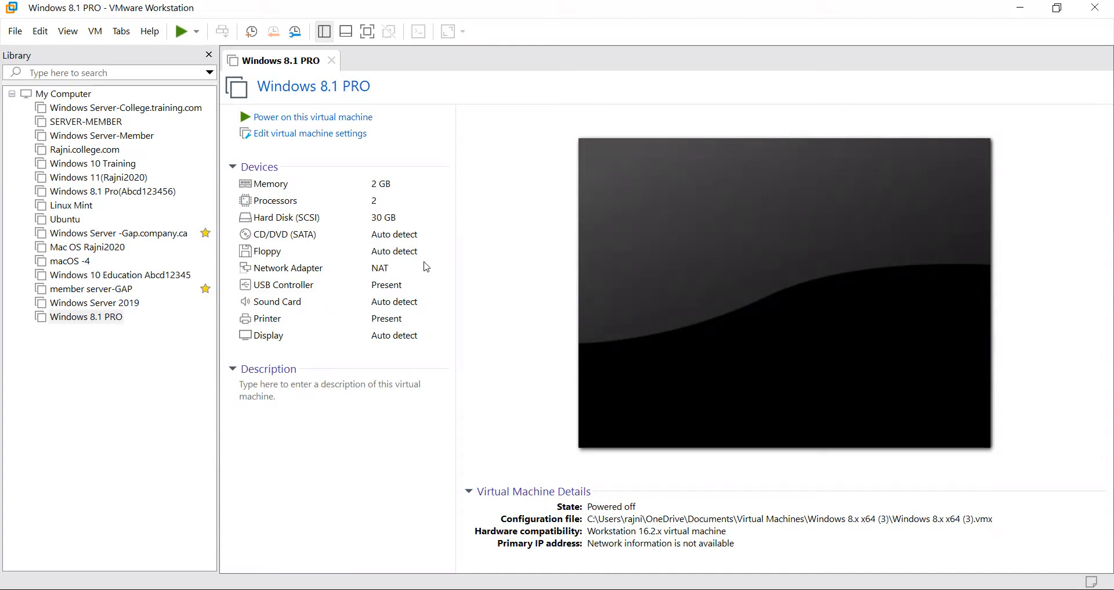
Open the File menu while the powered-off Windows 8.1 PRO machine is displayed.
{"action": "left_click", "coordinate": [17, 34]}
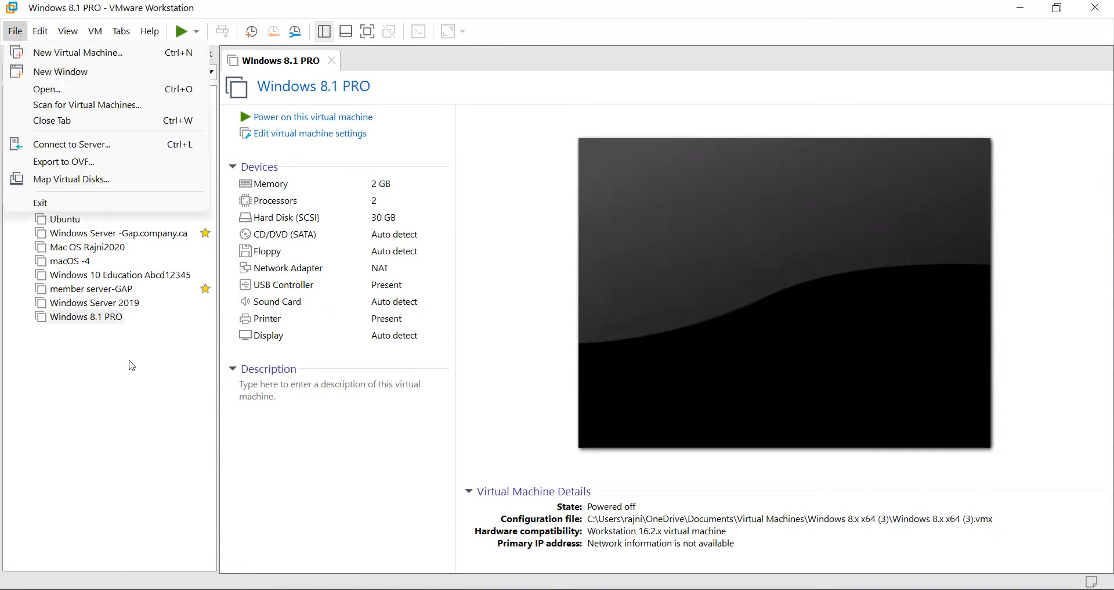
Start then cancel the New Virtual Machine wizard, and close the Windows 8.1 PRO tab.
{"action": "left_click", "coordinate": [117, 329]}
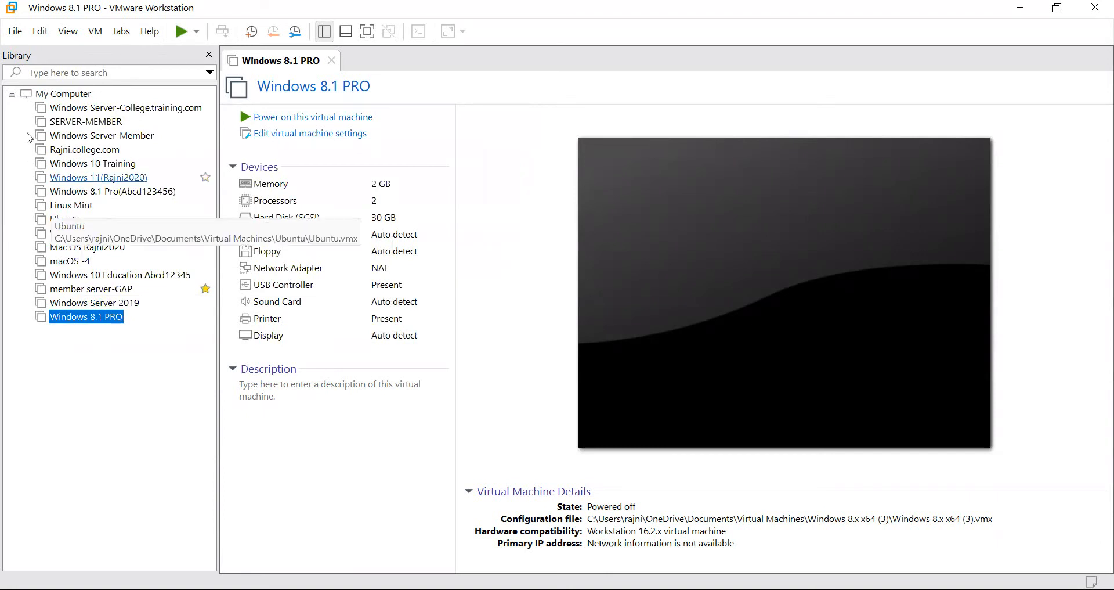
{"action": "left_click", "coordinate": [23, 38]}
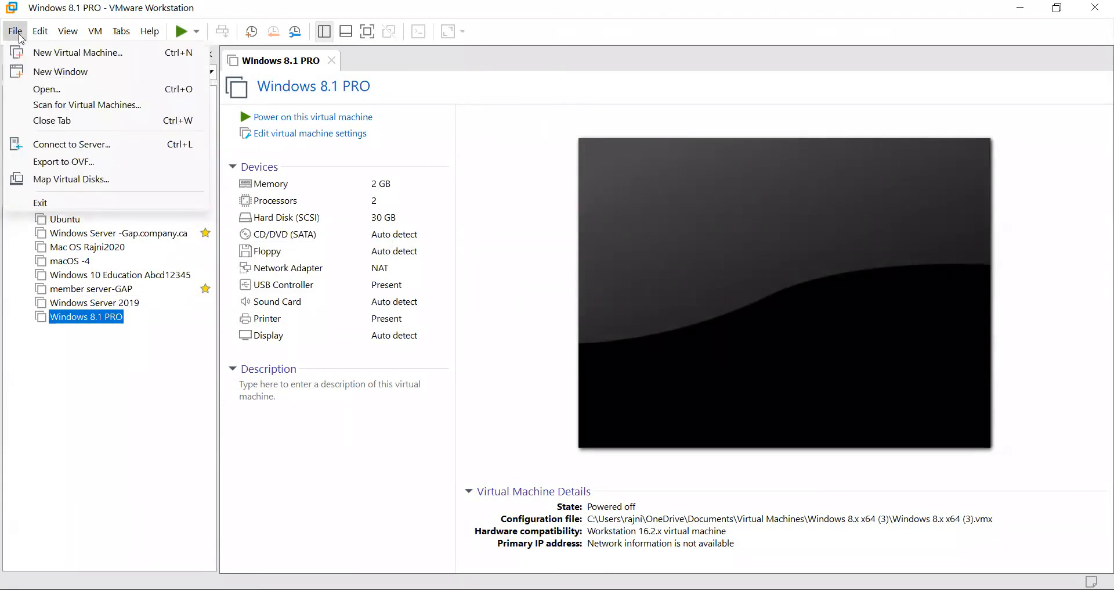
{"action": "left_click", "coordinate": [61, 53]}
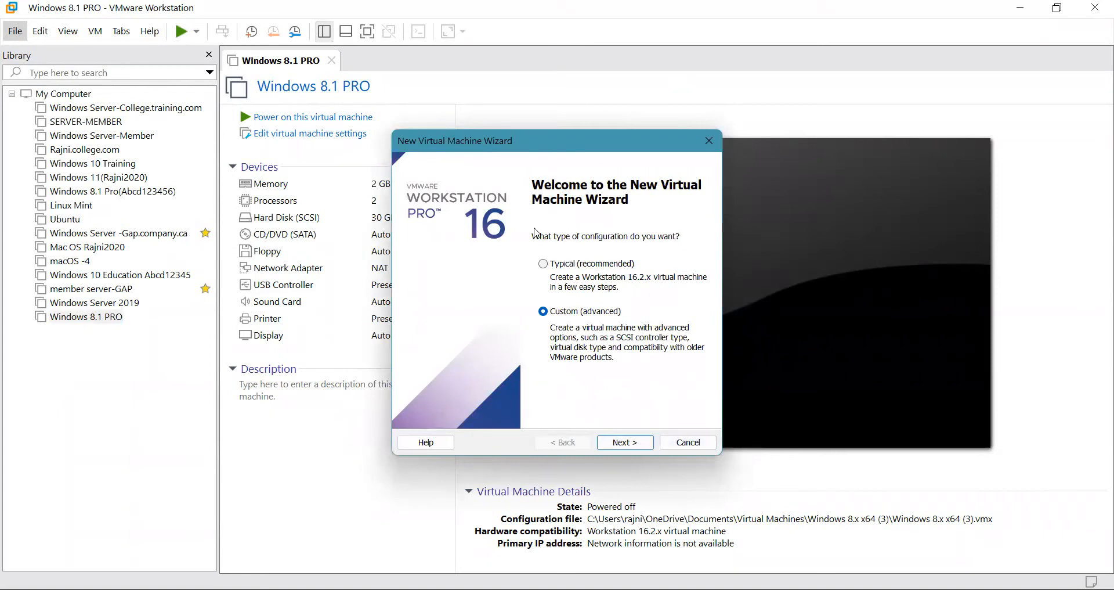
{"action": "left_click", "coordinate": [671, 442]}
{"action": "left_click", "coordinate": [332, 61]}
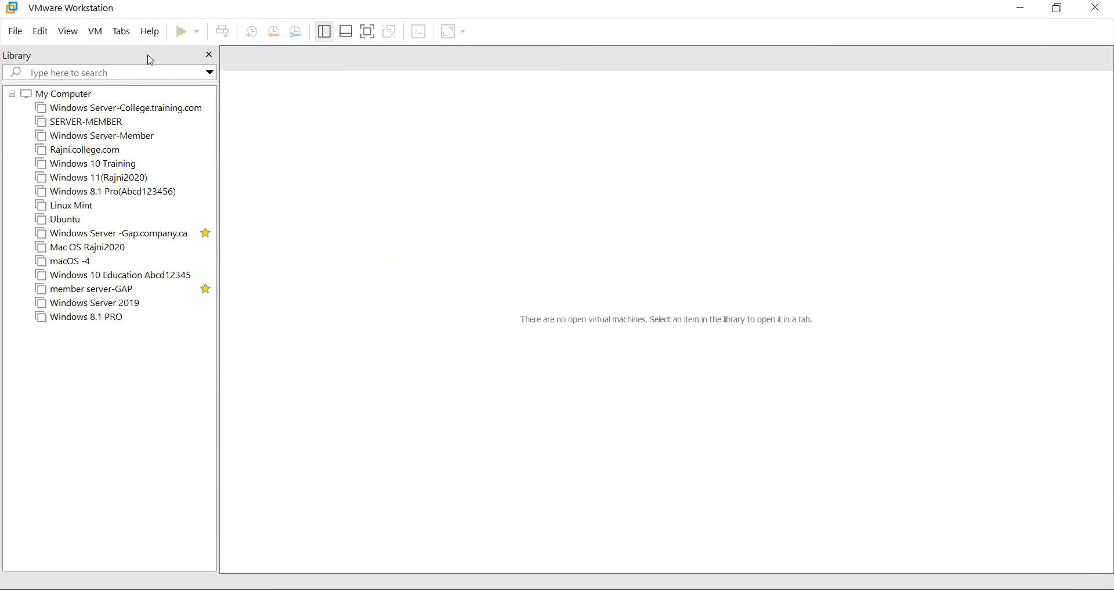
Restart the New Virtual Machine wizard with the Custom (advanced) setup and reach hardware compatibility.
{"action": "left_click", "coordinate": [16, 32]}
{"action": "left_click", "coordinate": [55, 50]}
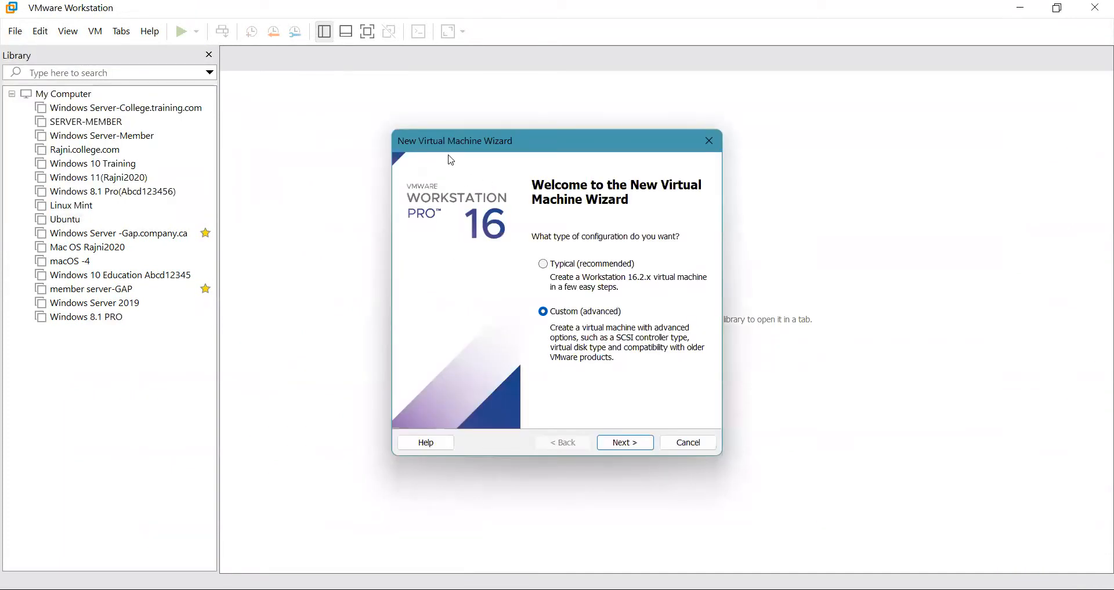
{"action": "left_click", "coordinate": [547, 266]}
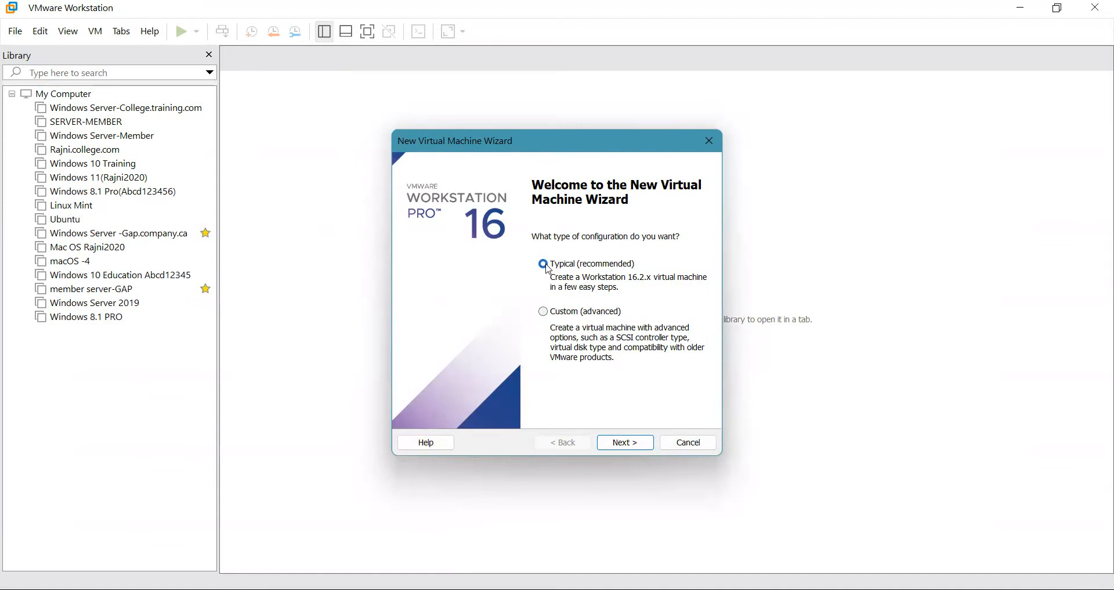
{"action": "left_click", "coordinate": [543, 312]}
{"action": "left_click", "coordinate": [620, 442]}
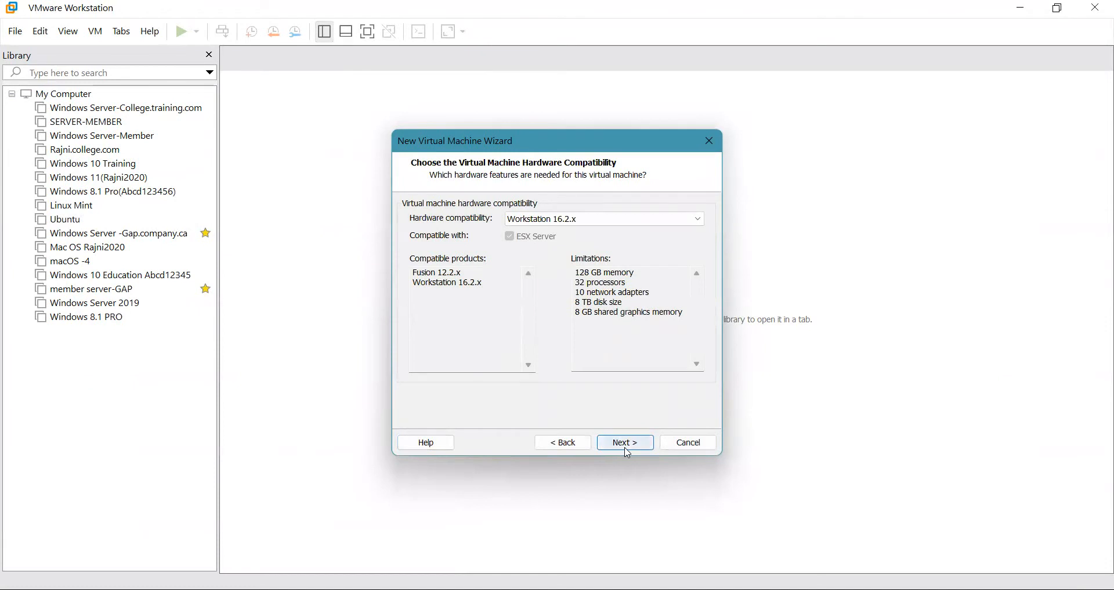
Accept Workstation 16.2.x compatibility and choose to install the operating system later.
{"action": "left_click", "coordinate": [625, 443]}
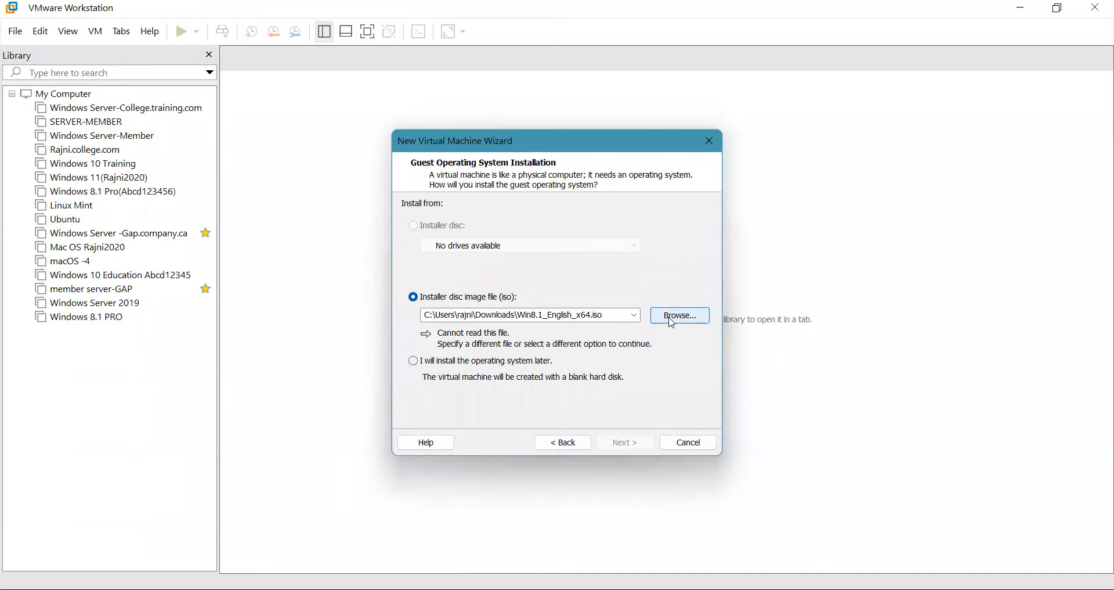
{"action": "left_click", "coordinate": [414, 361]}
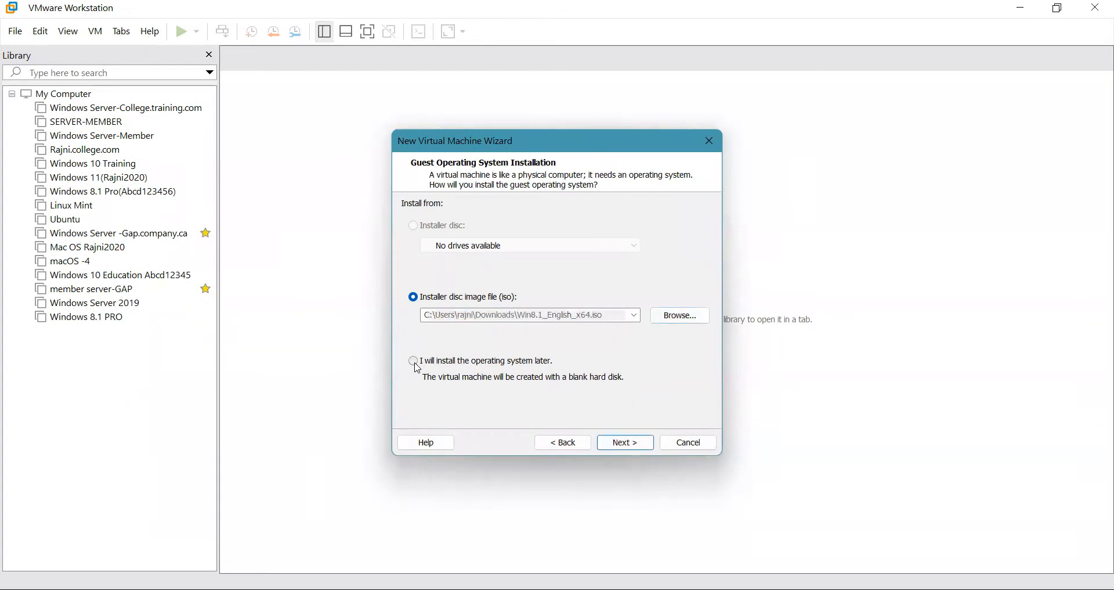
{"action": "left_click", "coordinate": [630, 446]}
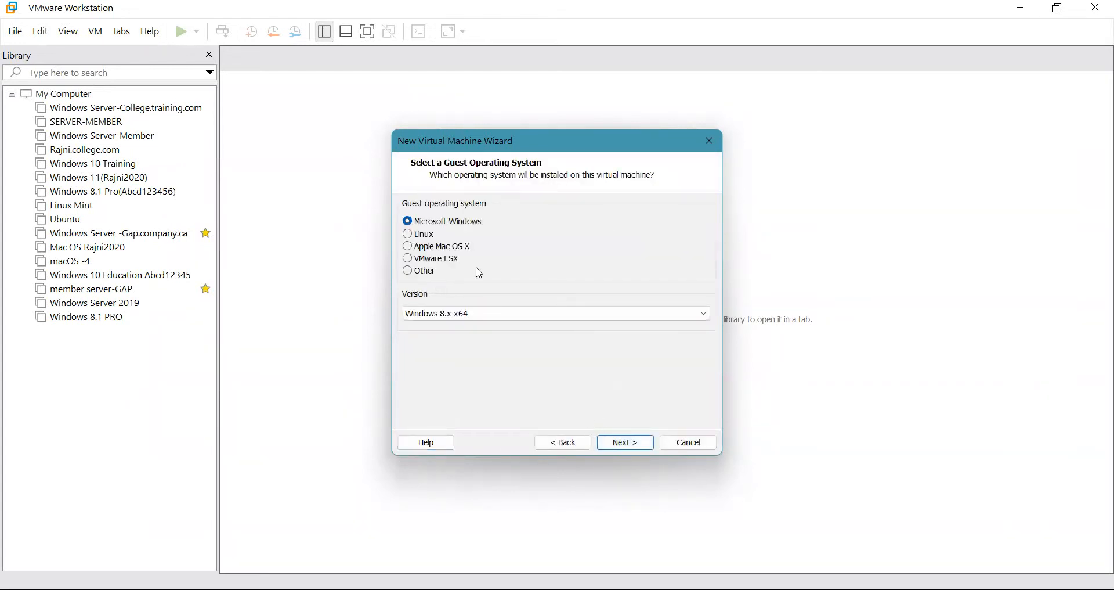
Set the guest operating system to Linux, version Ubuntu 64-bit.
{"action": "left_click", "coordinate": [410, 245]}
{"action": "left_click", "coordinate": [408, 234]}
{"action": "left_click", "coordinate": [473, 313]}
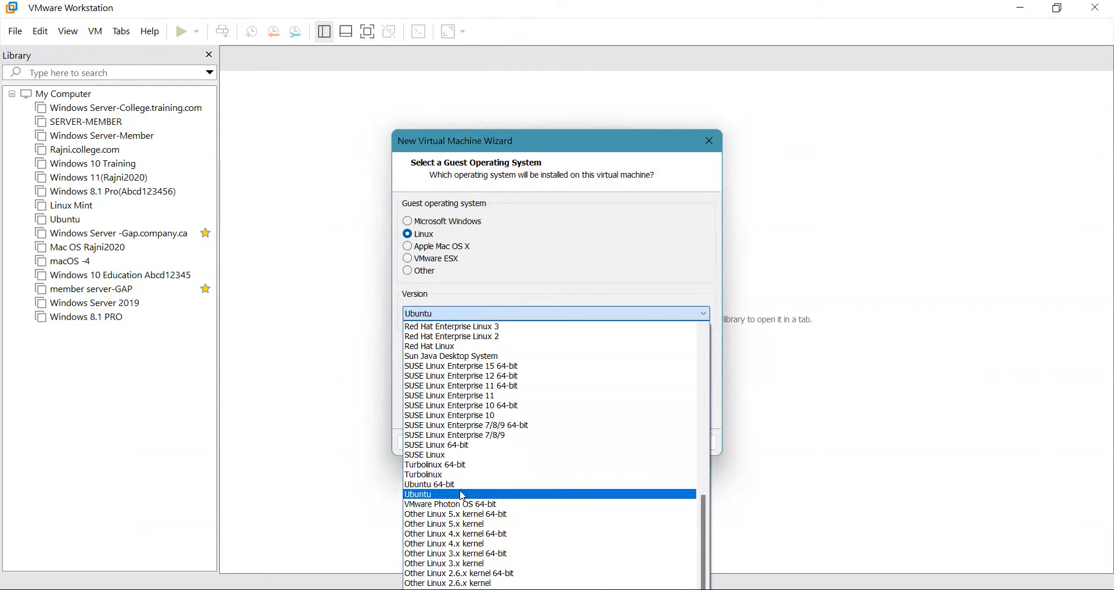
{"action": "left_click", "coordinate": [437, 484]}
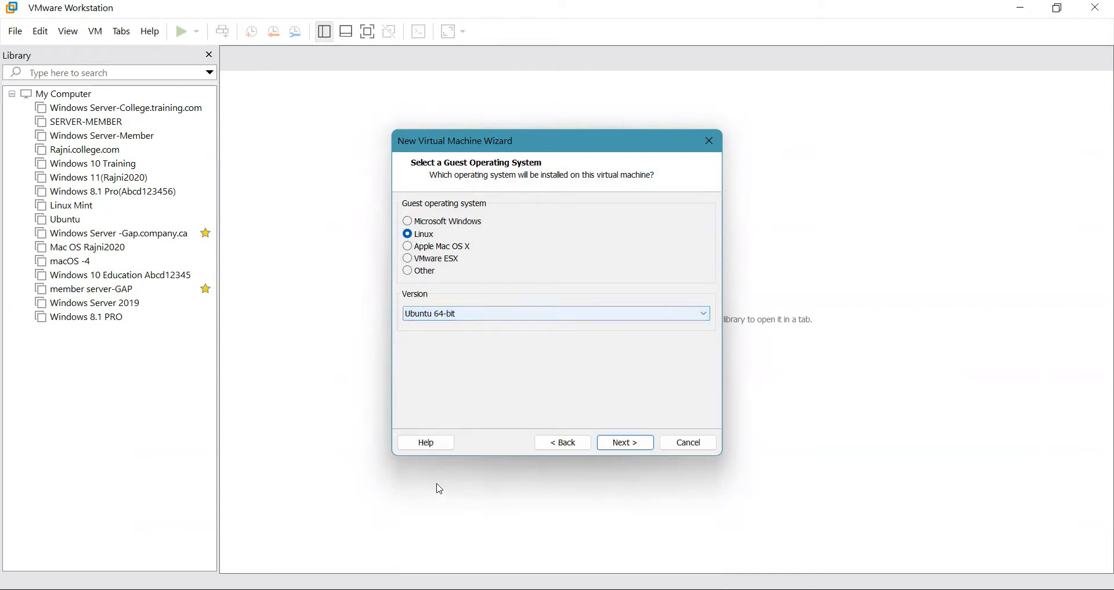
{"action": "left_click", "coordinate": [608, 443]}
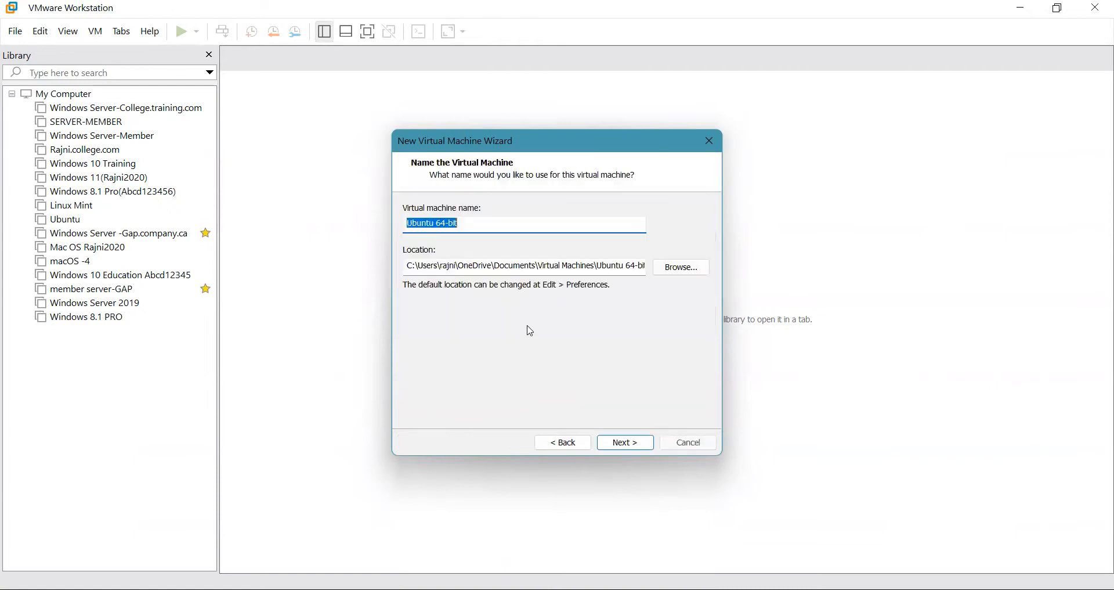
Rename the virtual machine to Ubuntu and dismiss the path-already-exists error.
{"action": "left_click", "coordinate": [467, 227]}
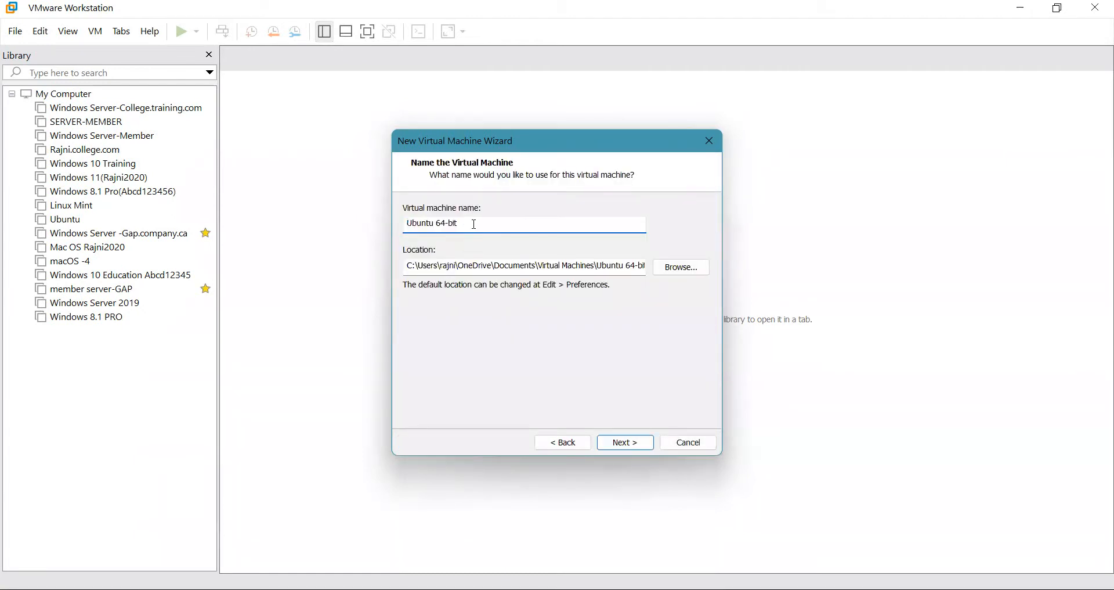
{"action": "key", "text": "BackSpace"}
{"action": "key", "text": "BackSpace"}
{"action": "key", "text": "BackSpace"}
{"action": "left_click", "coordinate": [636, 444]}
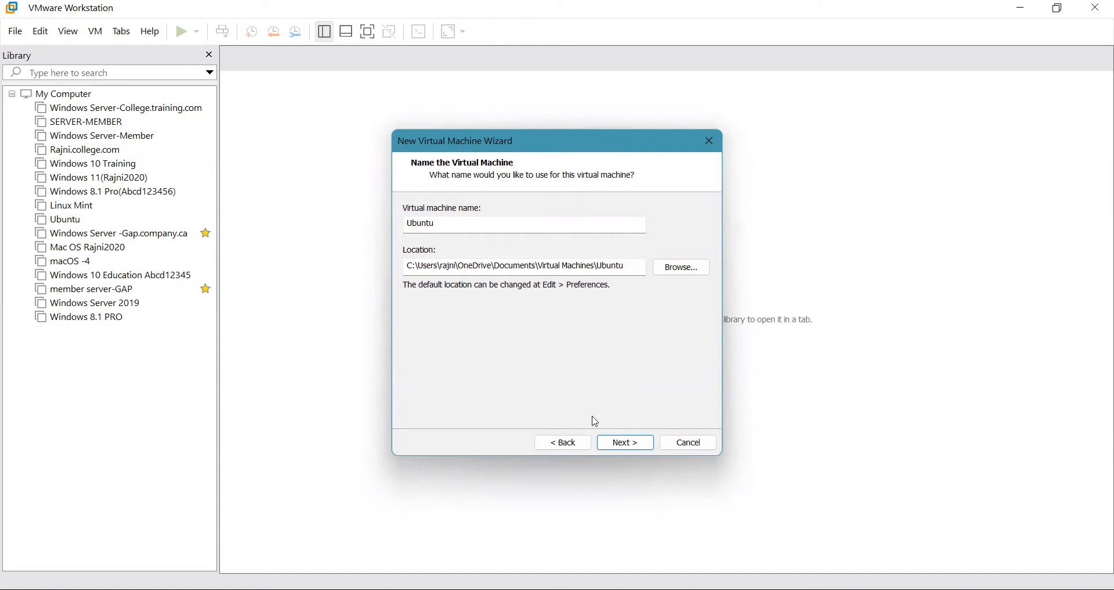
{"action": "left_click", "coordinate": [615, 443]}
{"action": "key", "text": "Return"}
Store the machine in Documents\Virtual Machines, removing OneDrive from the location path.
{"action": "left_click", "coordinate": [672, 272]}
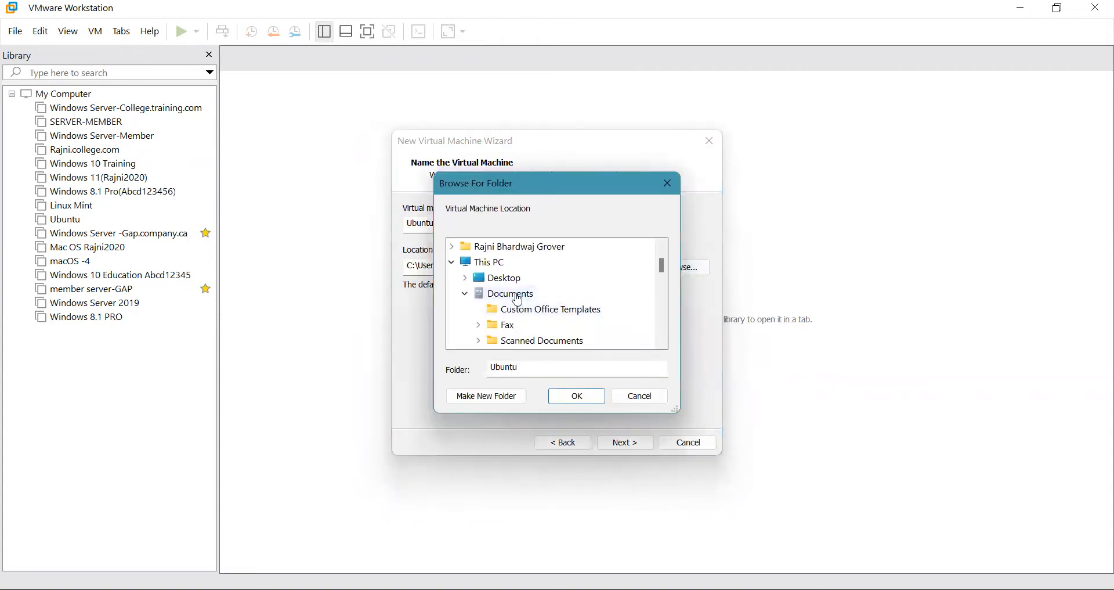
{"action": "left_click", "coordinate": [518, 298]}
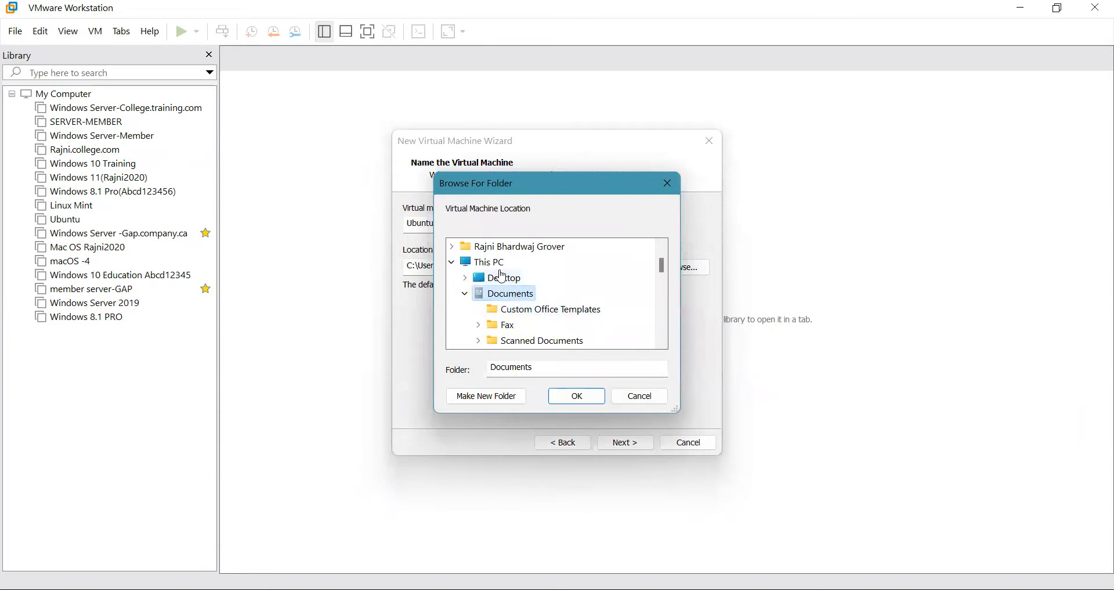
{"action": "scroll", "coordinate": [558, 300], "scroll_direction": "down", "scroll_amount": 1}
{"action": "left_click", "coordinate": [546, 310]}
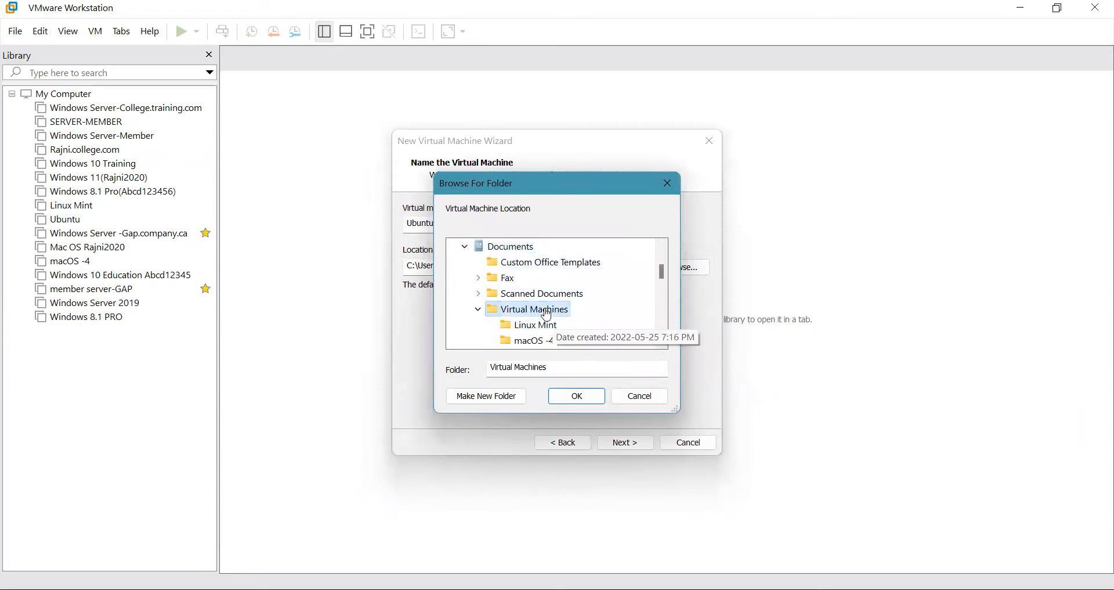
{"action": "left_click", "coordinate": [575, 399]}
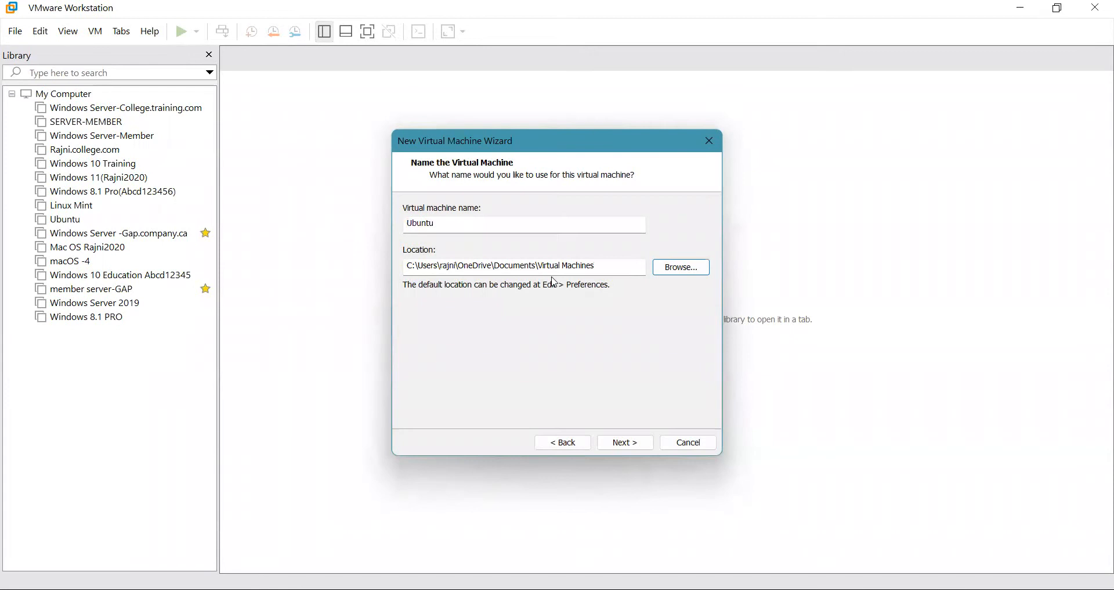
{"action": "left_click", "coordinate": [615, 445]}
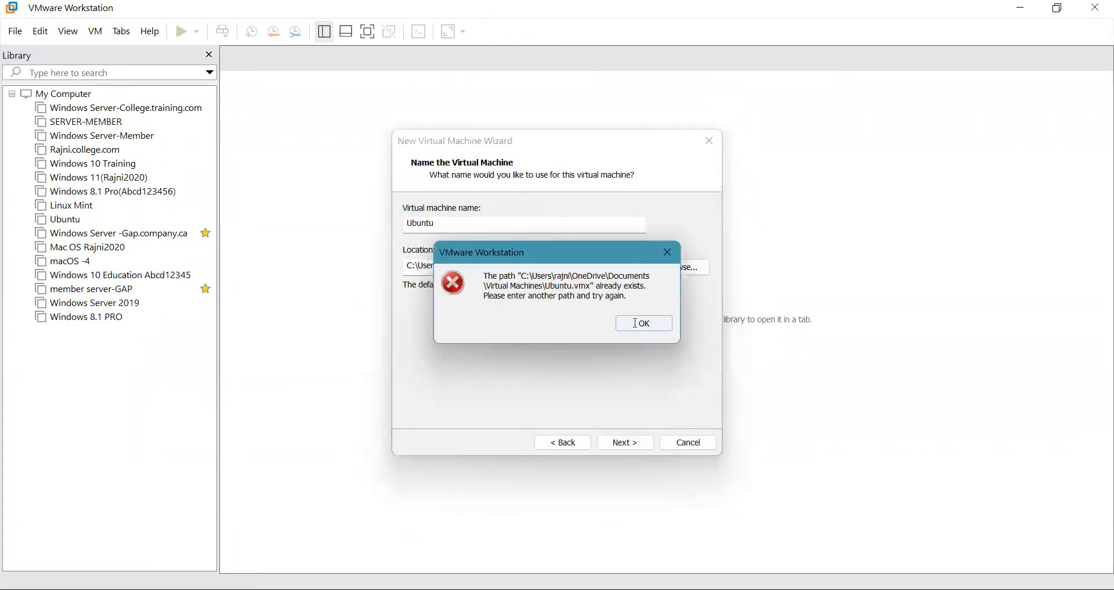
{"action": "left_click", "coordinate": [636, 323]}
{"action": "key", "text": "BackSpace"}
{"action": "key", "text": "BackSpace"}
{"action": "key", "text": "BackSpace"}
{"action": "key", "text": "BackSpace"}
{"action": "key", "text": "BackSpace"}
{"action": "key", "text": "BackSpace"}
{"action": "key", "text": "BackSpace"}
{"action": "key", "text": "BackSpace"}
{"action": "key", "text": "BackSpace"}
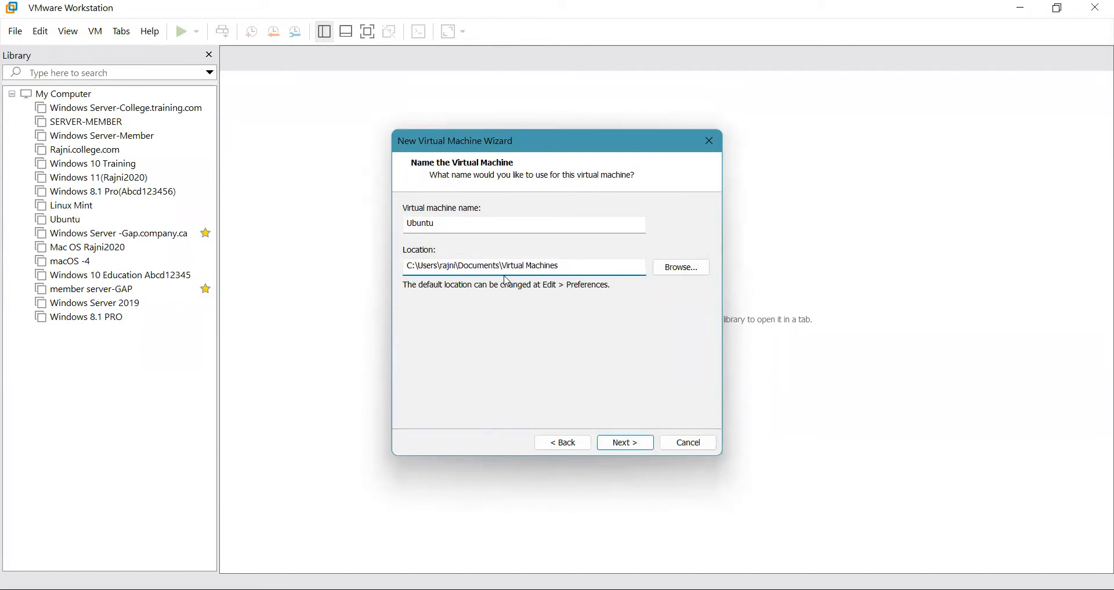
{"action": "left_click", "coordinate": [624, 442]}
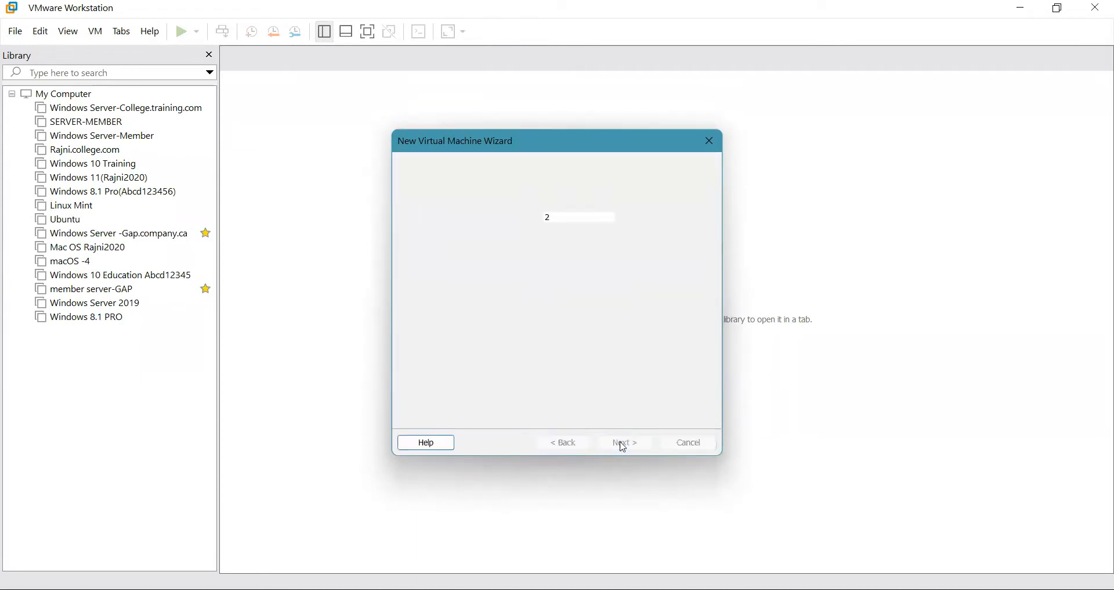
{"action": "left_click", "coordinate": [561, 447]}
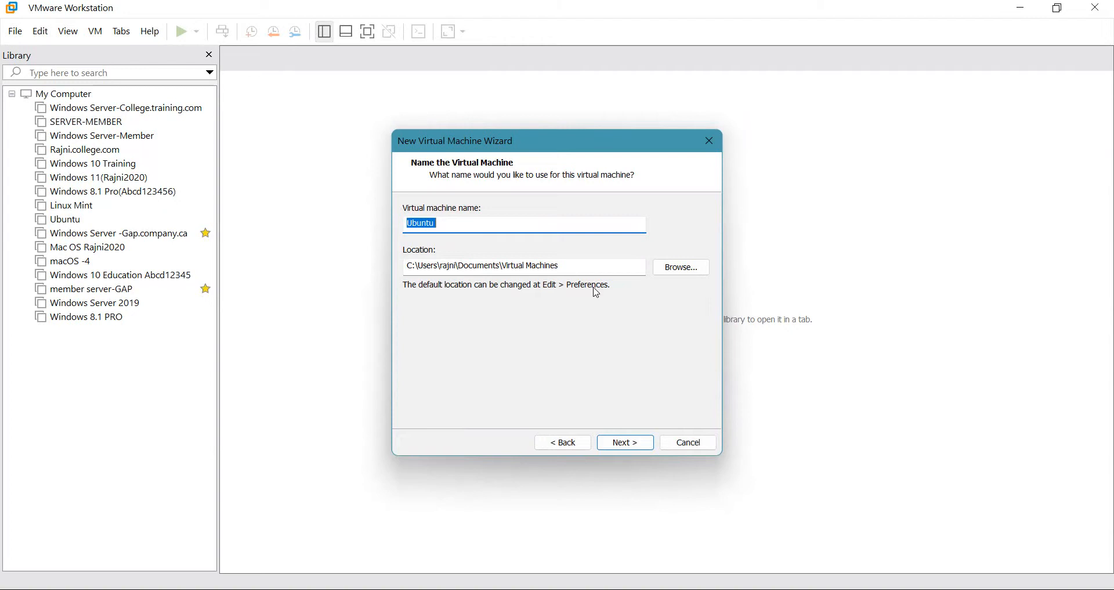
Set 1 processor with 2 cores per processor.
{"action": "left_click", "coordinate": [623, 444]}
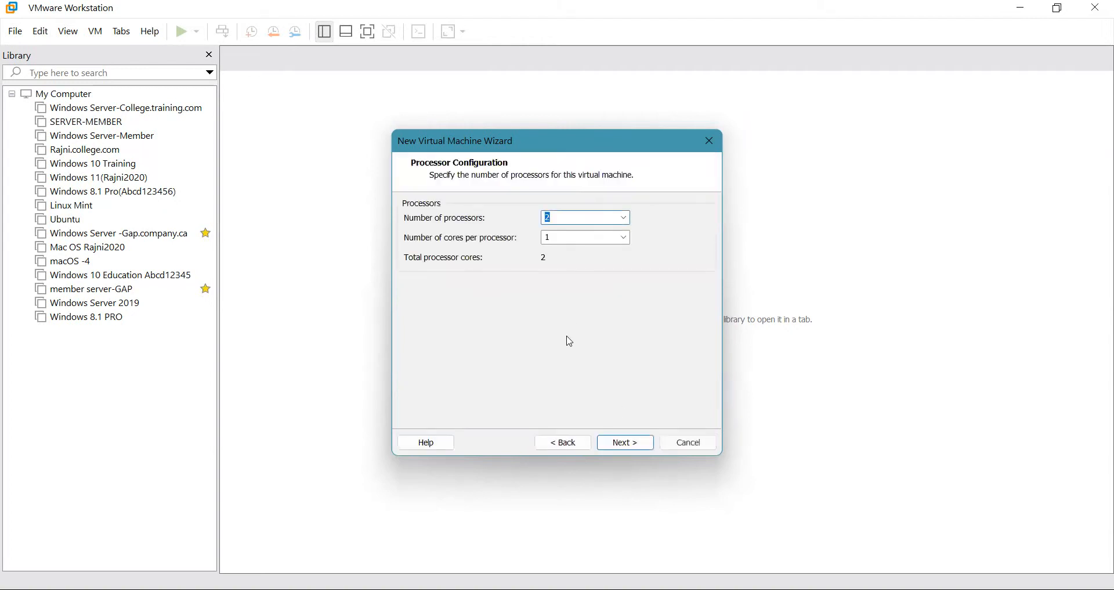
{"action": "key", "text": "BackSpace"}
{"action": "type", "text": "1"}
{"action": "key", "text": "BackSpace"}
{"action": "type", "text": "2"}
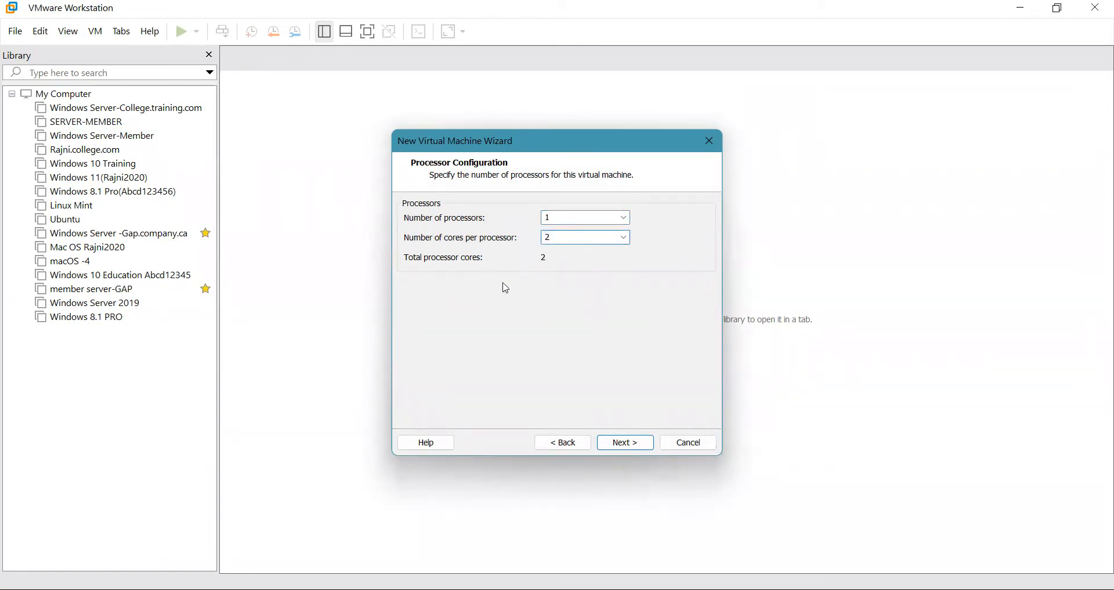
Lower the virtual machine memory from 4 GB to 2048 MB.
{"action": "left_click", "coordinate": [622, 442]}
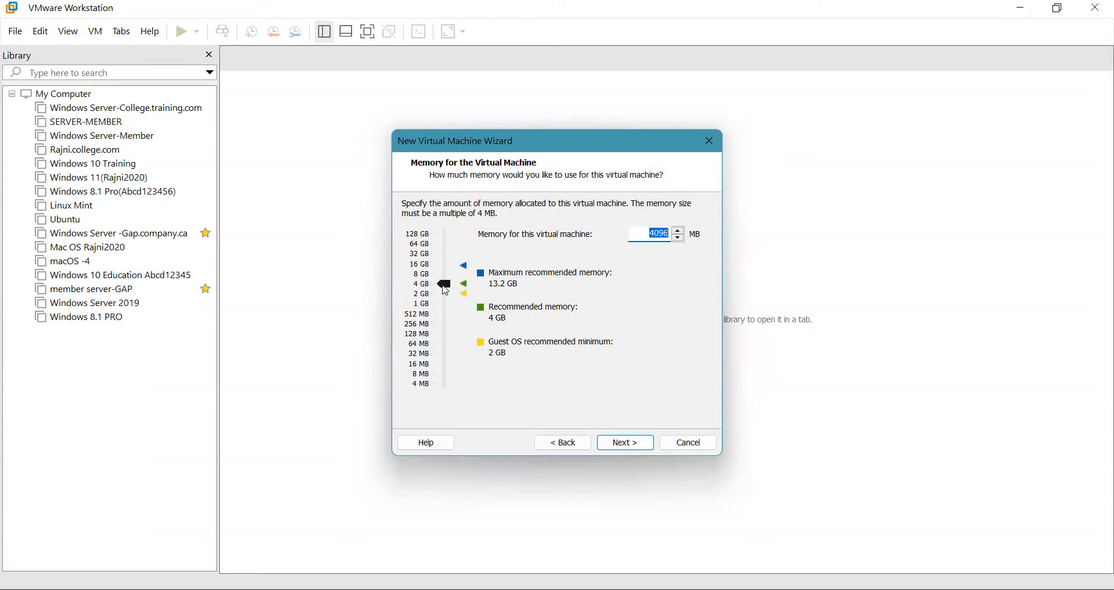
{"action": "left_click_drag", "start_coordinate": [445, 290], "coordinate": [446, 299]}
{"action": "left_click_drag", "start_coordinate": [445, 299], "coordinate": [445, 298]}
{"action": "left_click", "coordinate": [634, 447]}
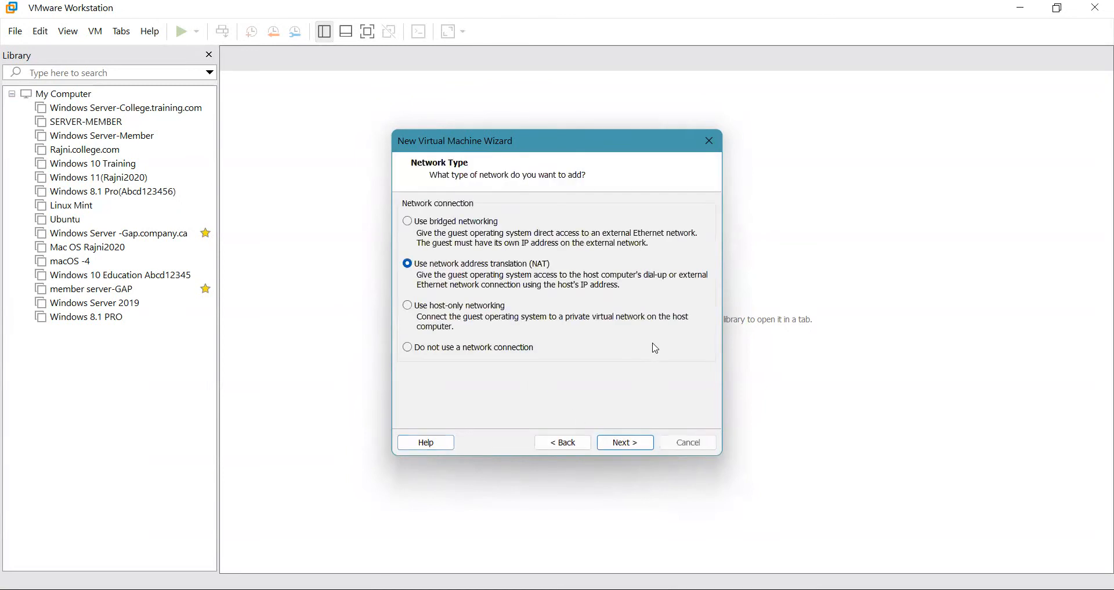
Keep NAT, LSI Logic and default disk type; create a new 20 GB single-file disk.
{"action": "left_click", "coordinate": [628, 448]}
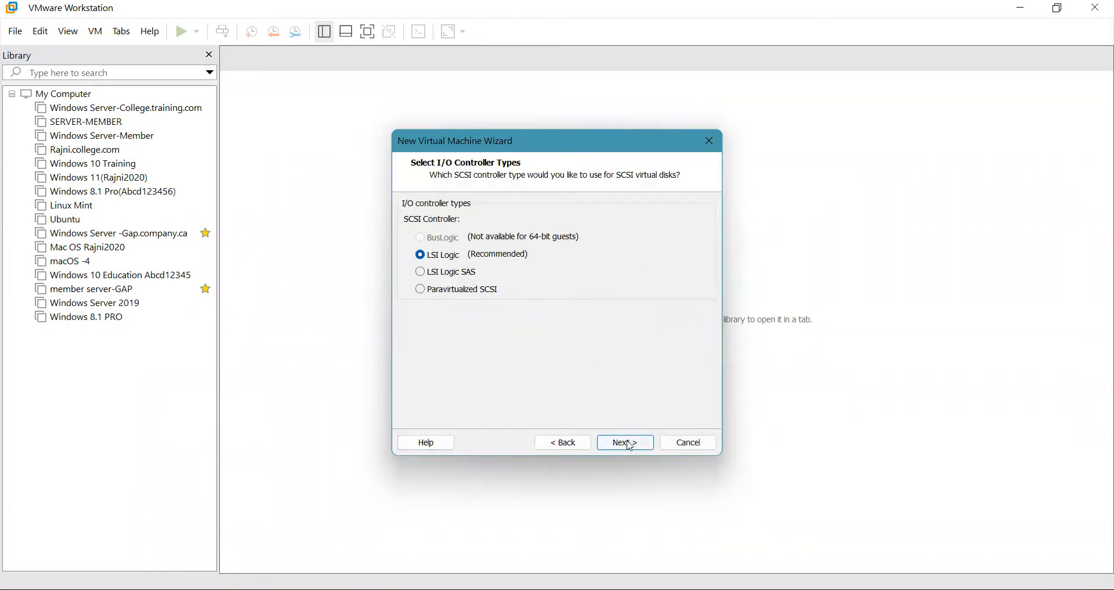
{"action": "left_click", "coordinate": [631, 444]}
{"action": "left_click", "coordinate": [617, 442]}
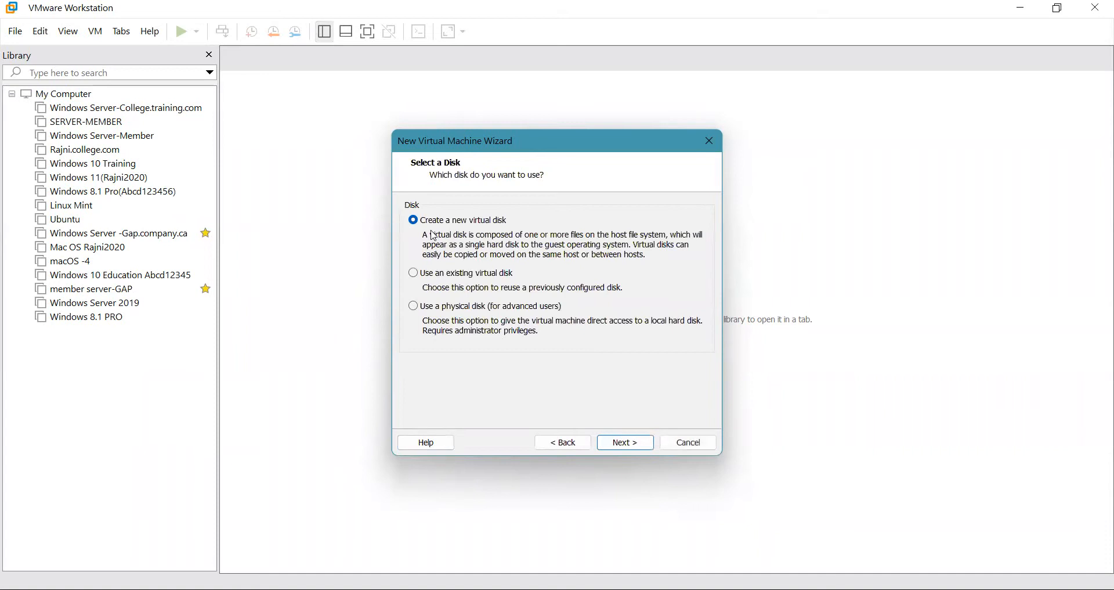
{"action": "left_click", "coordinate": [609, 444]}
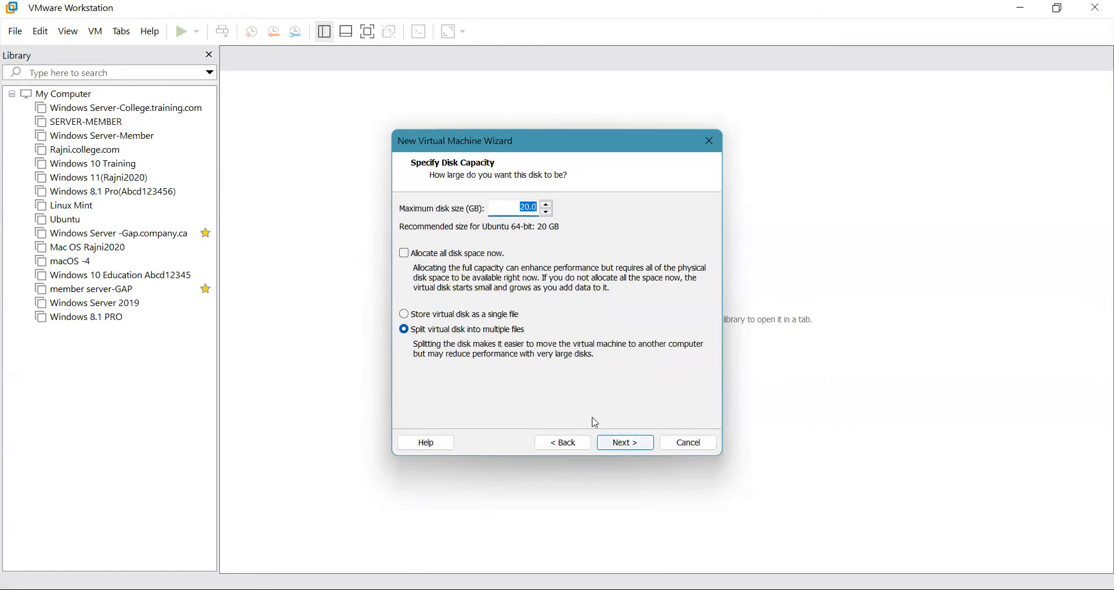
{"action": "left_click", "coordinate": [497, 315]}
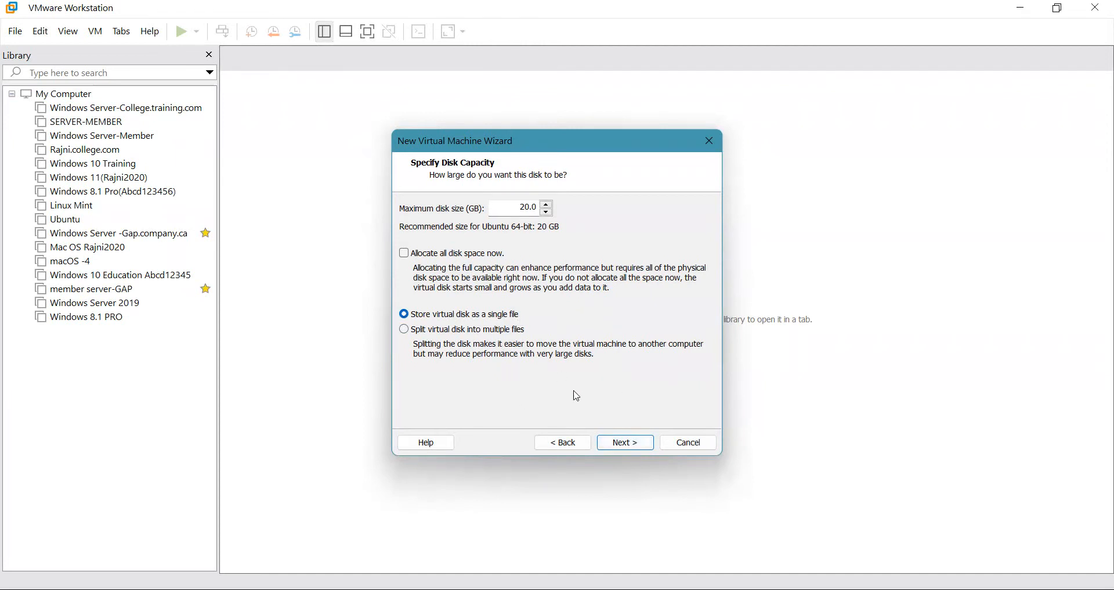
{"action": "left_click", "coordinate": [624, 443]}
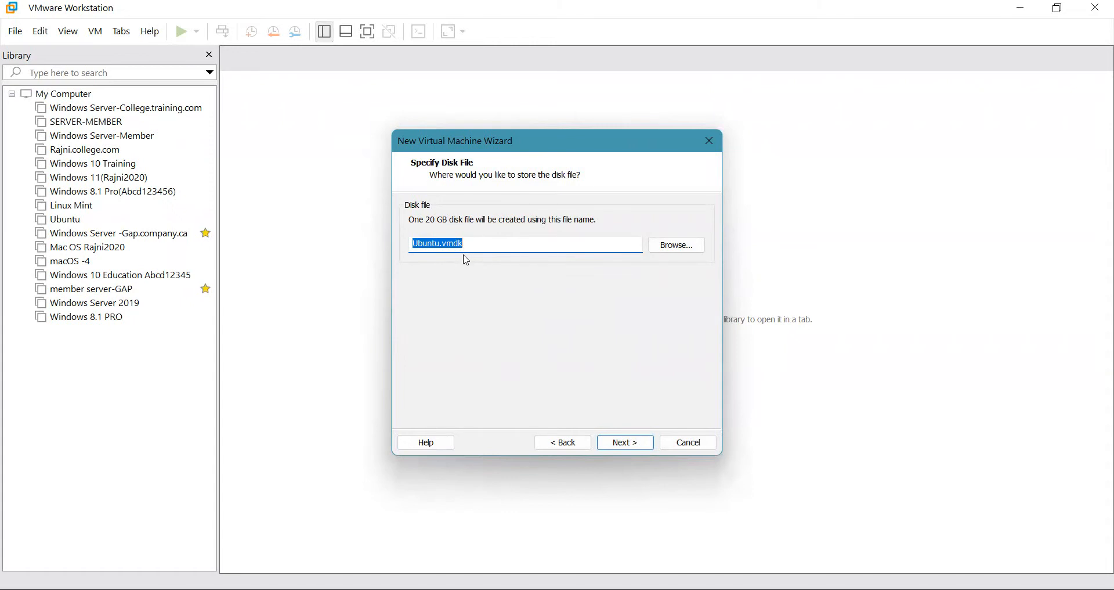
Accept the Ubuntu.vmdk disk file, finish creating the VM, and open its CD/DVD settings.
{"action": "left_click", "coordinate": [611, 442]}
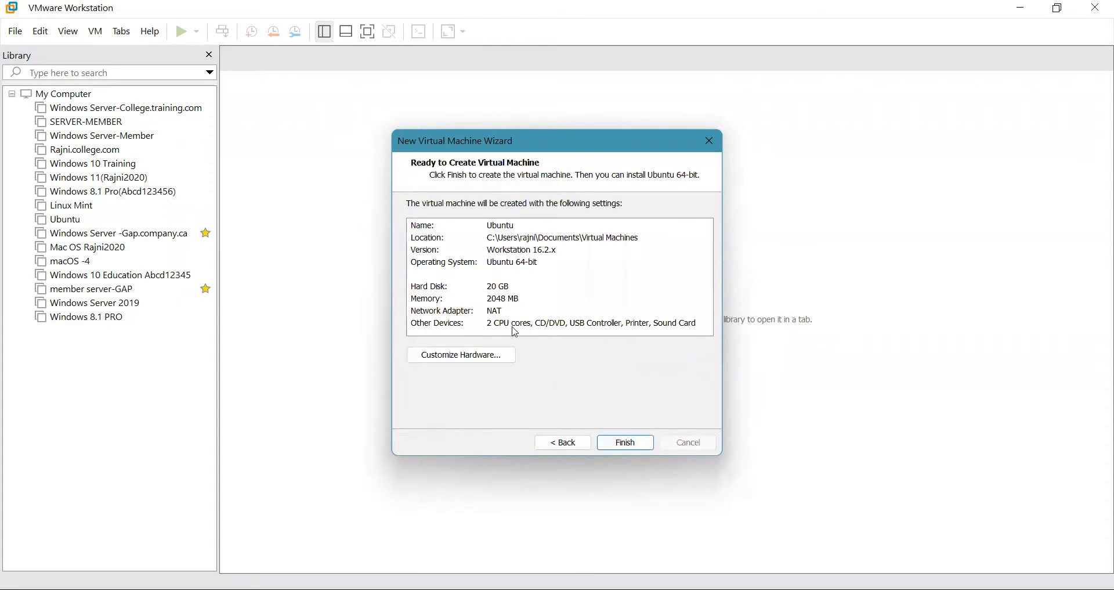
{"action": "left_click", "coordinate": [625, 444]}
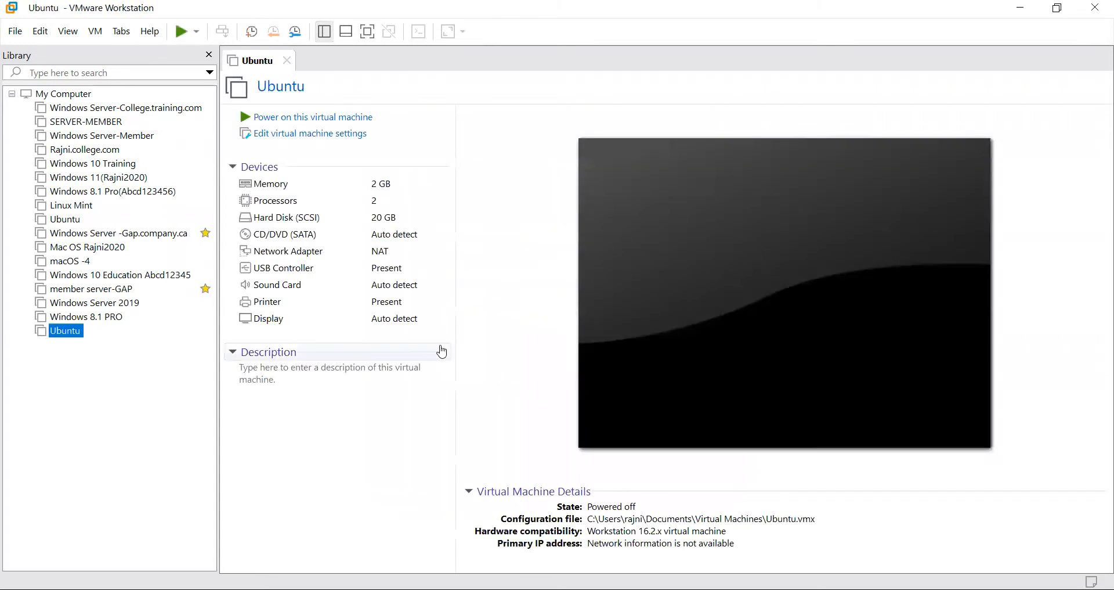
{"action": "left_click", "coordinate": [282, 138]}
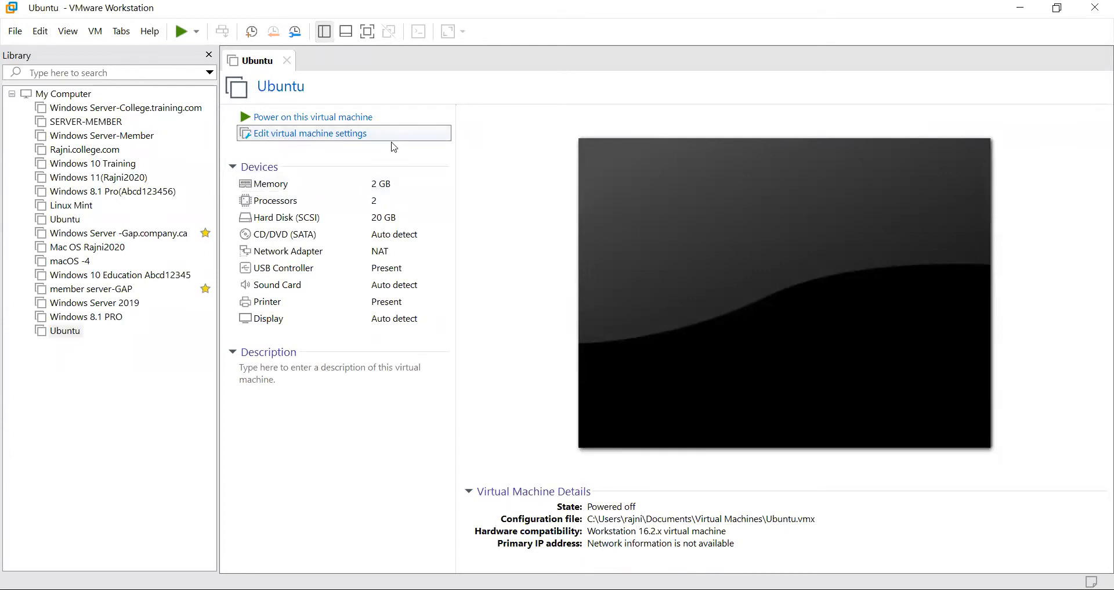
{"action": "left_click", "coordinate": [349, 129]}
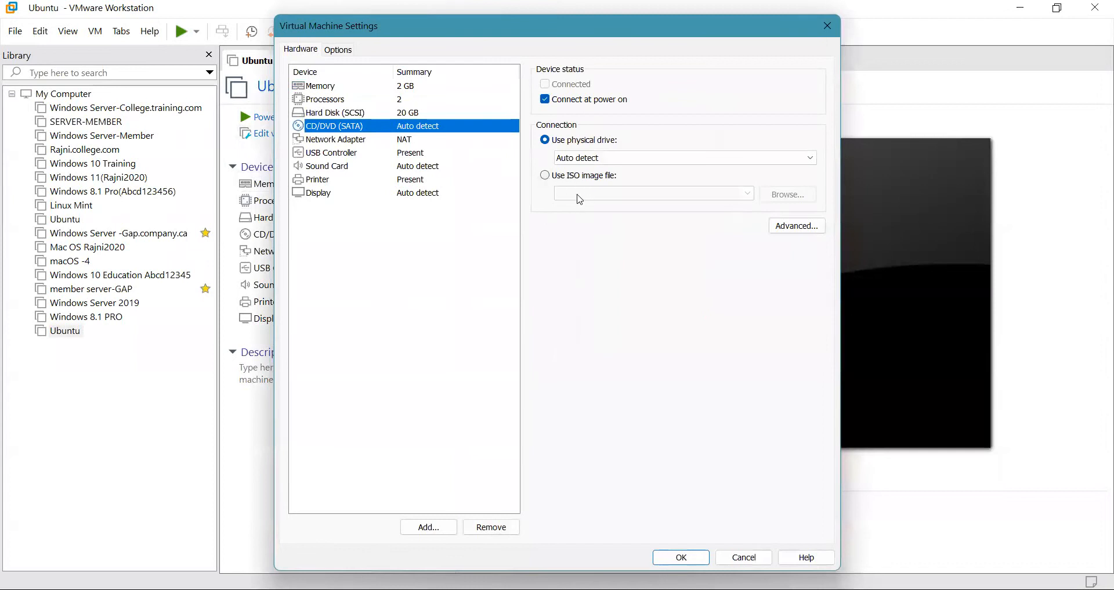
Point the CD/DVD drive at F:\Linux ISO's\linuxmint-19.3-mate-64bit.iso and save the settings.
{"action": "left_click", "coordinate": [547, 180]}
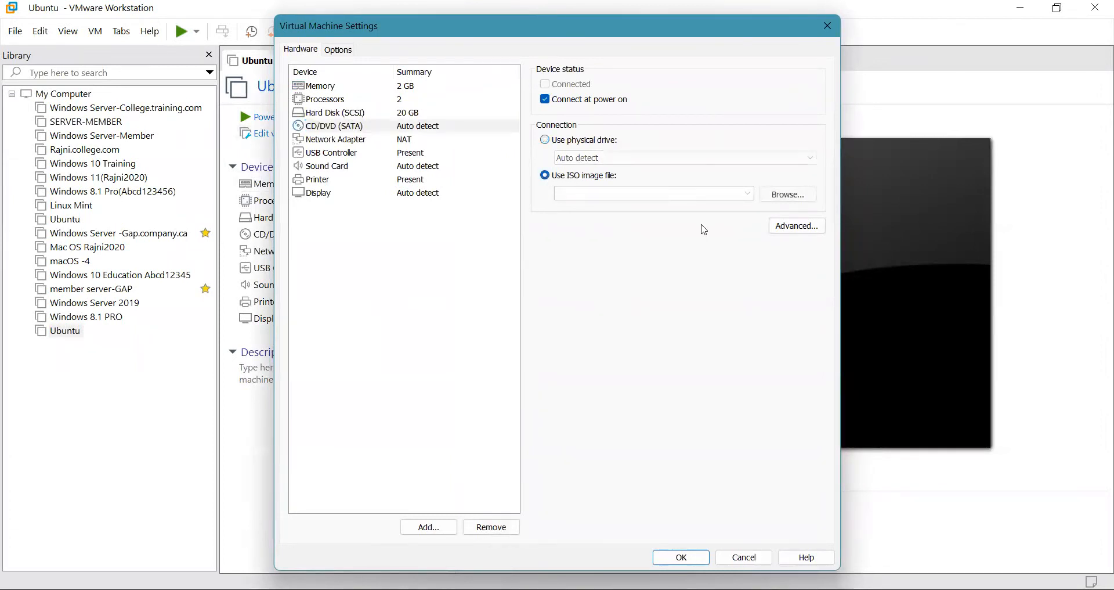
{"action": "left_click", "coordinate": [786, 200]}
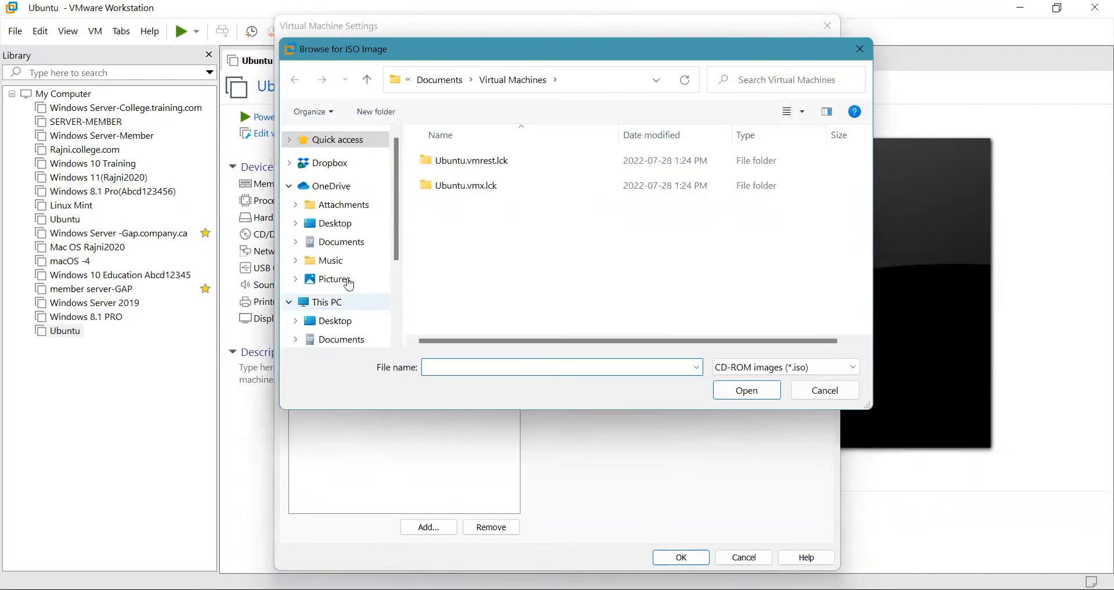
{"action": "scroll", "coordinate": [349, 284], "scroll_direction": "down", "scroll_amount": 3}
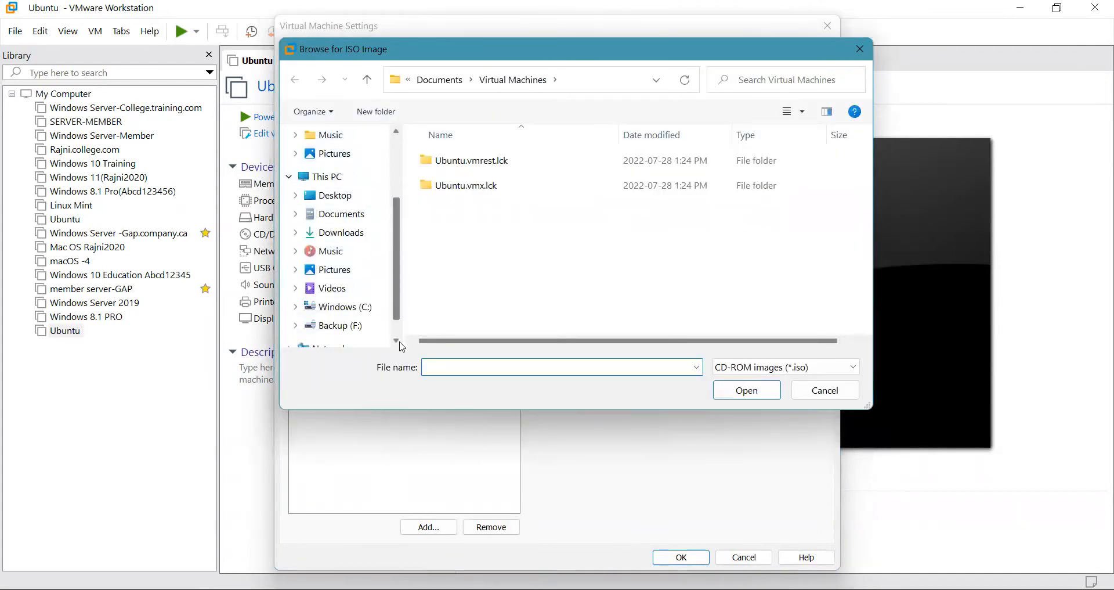
{"action": "left_click", "coordinate": [342, 310]}
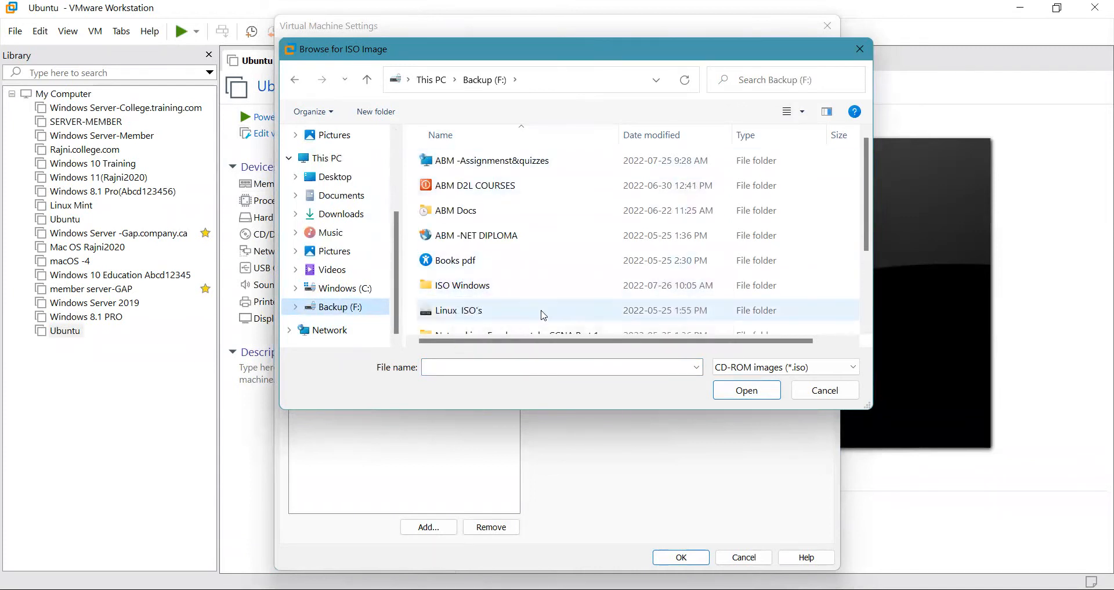
{"action": "scroll", "coordinate": [505, 287], "scroll_direction": "down", "scroll_amount": 2}
{"action": "scroll", "coordinate": [479, 258], "scroll_direction": "up", "scroll_amount": 1}
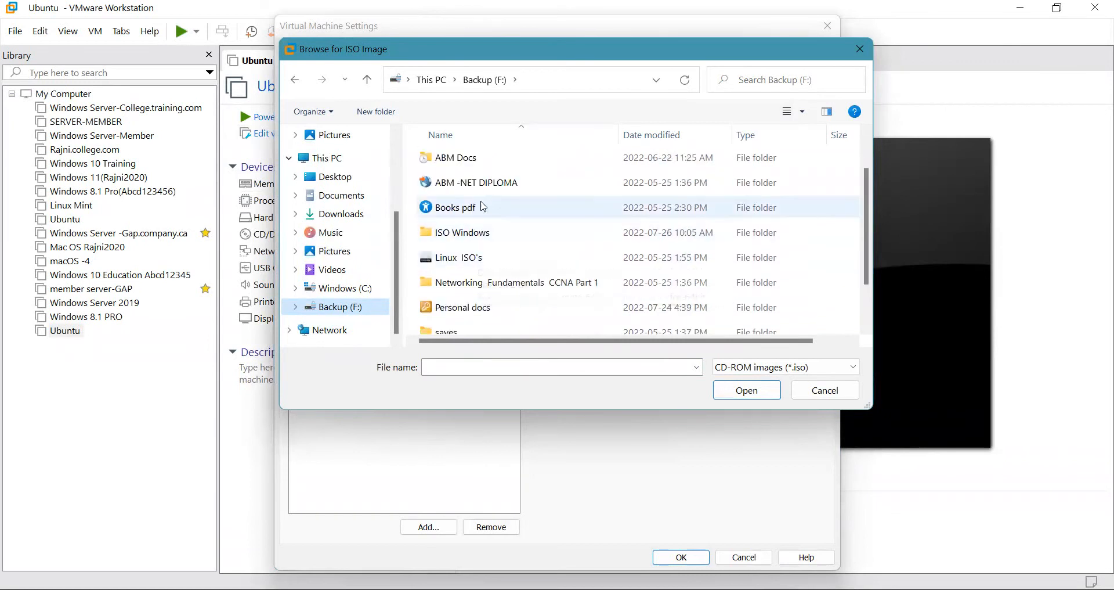
{"action": "left_click", "coordinate": [466, 259]}
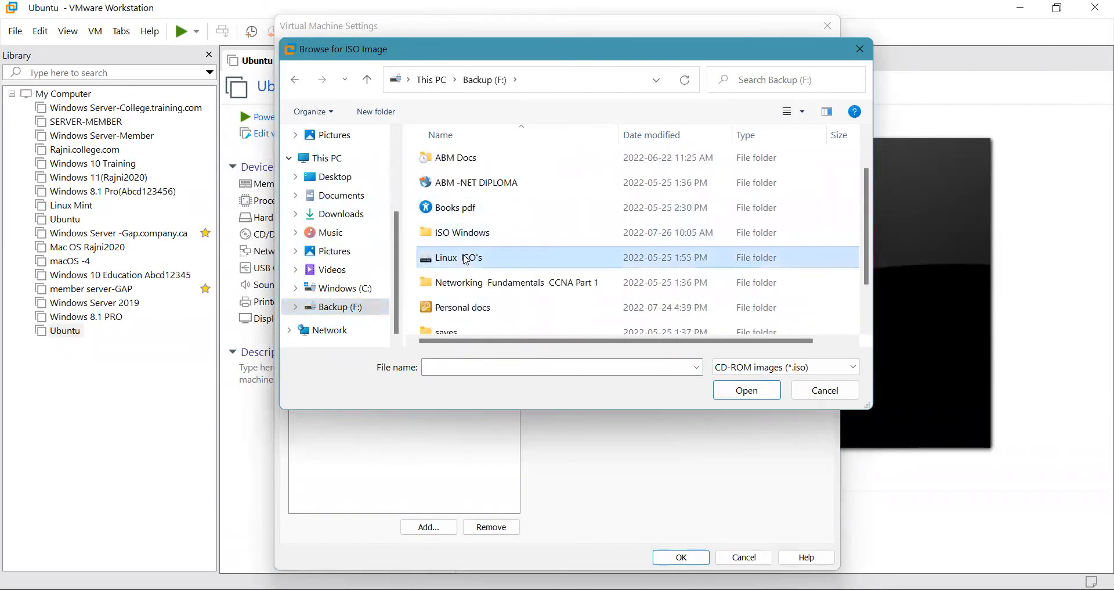
{"action": "left_click", "coordinate": [740, 389]}
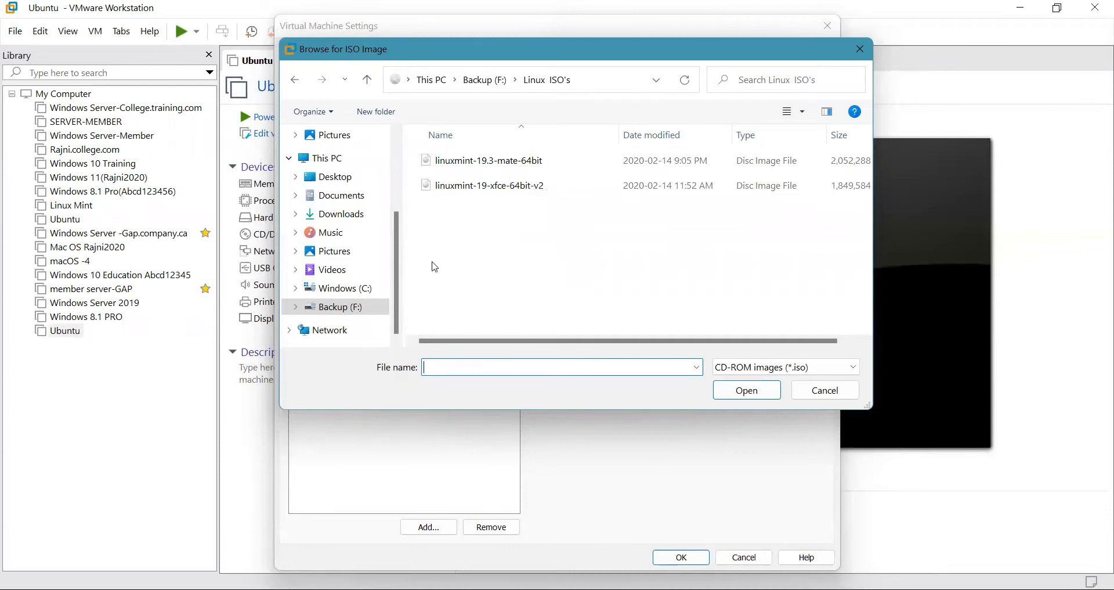
{"action": "left_click", "coordinate": [501, 167]}
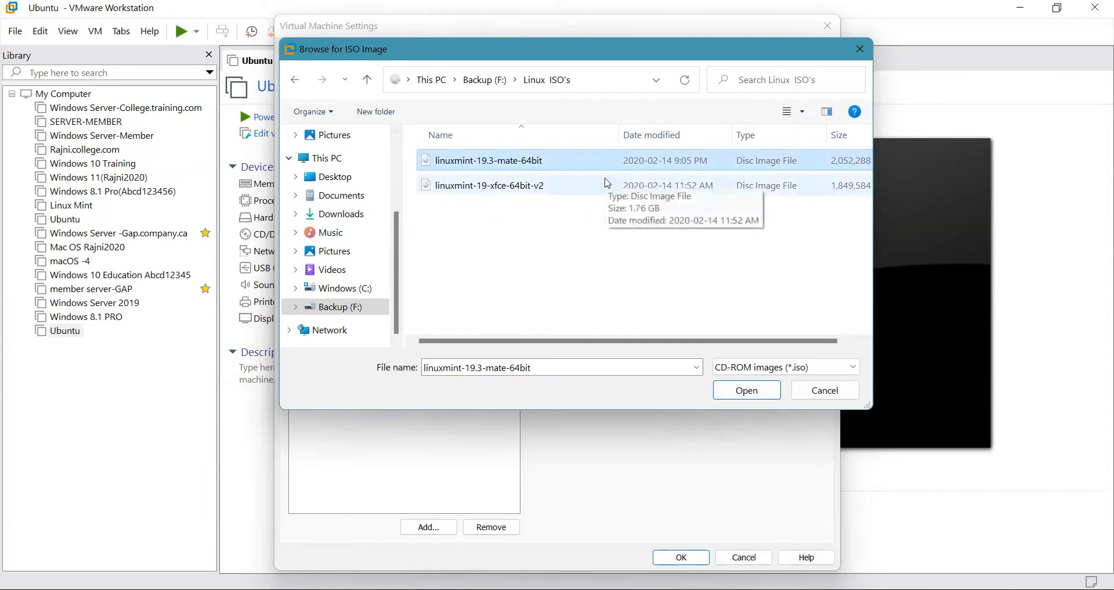
{"action": "left_click", "coordinate": [746, 390]}
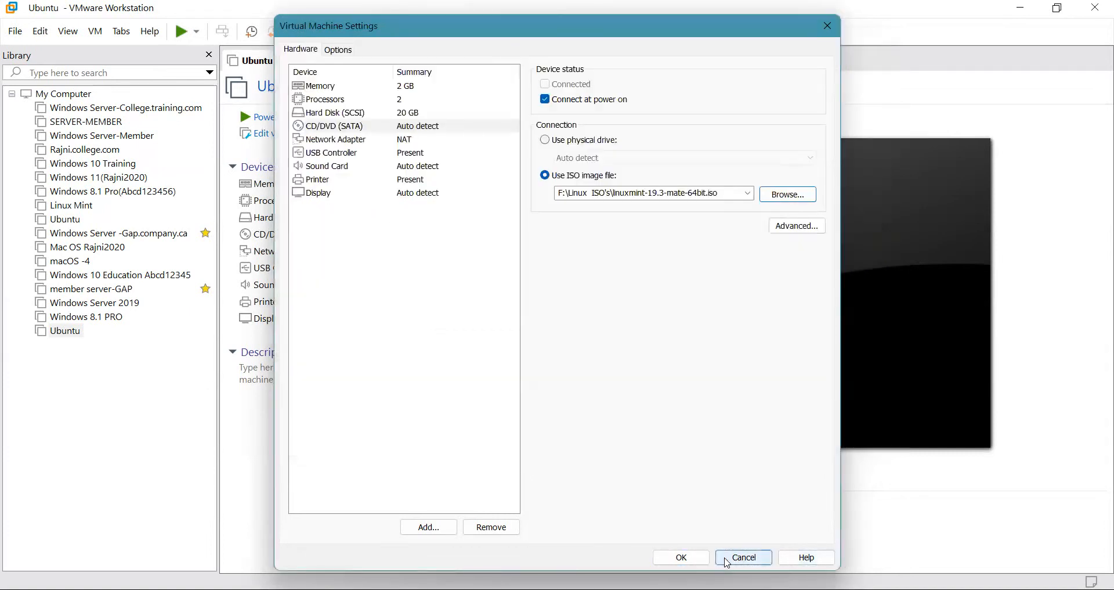
{"action": "left_click", "coordinate": [691, 561]}
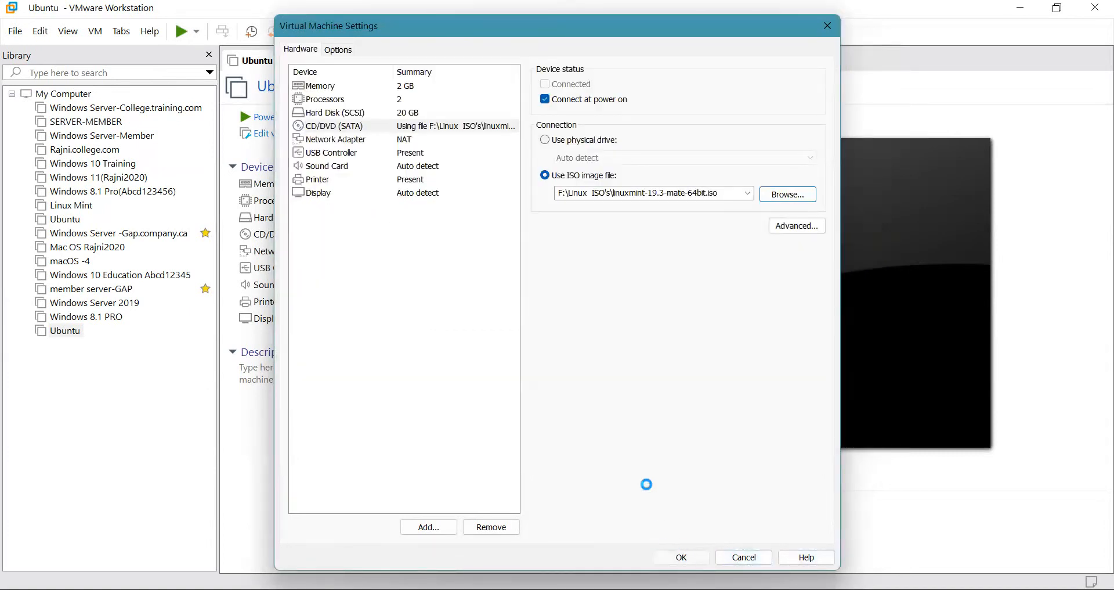
Power on the Ubuntu VM, apply Free Stretch, and select the Install Linux Mint icon.
{"action": "left_click", "coordinate": [350, 118]}
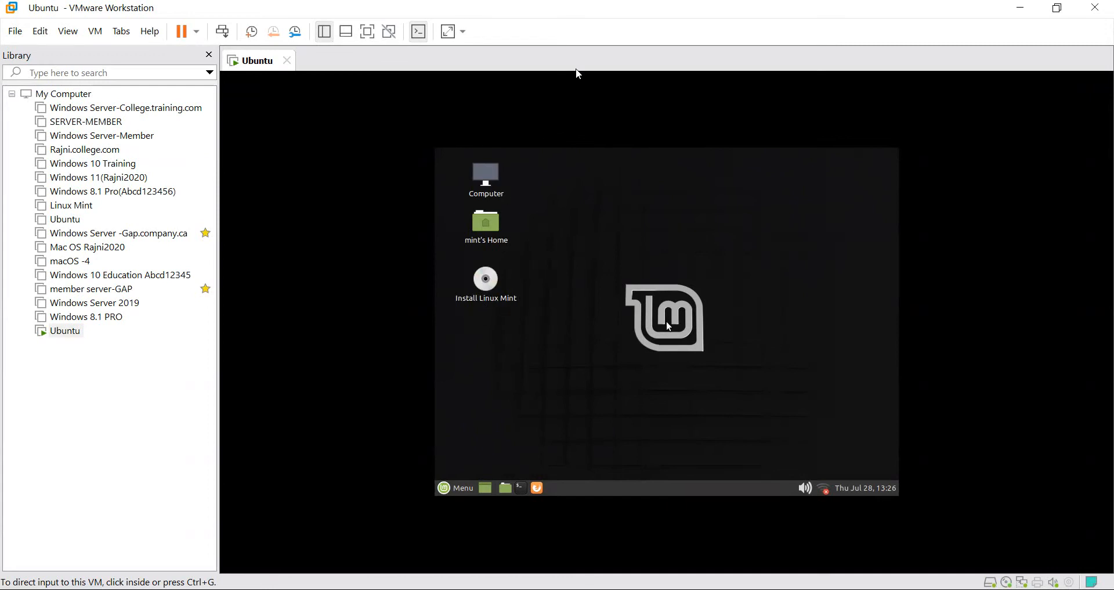
{"action": "left_click", "coordinate": [463, 31]}
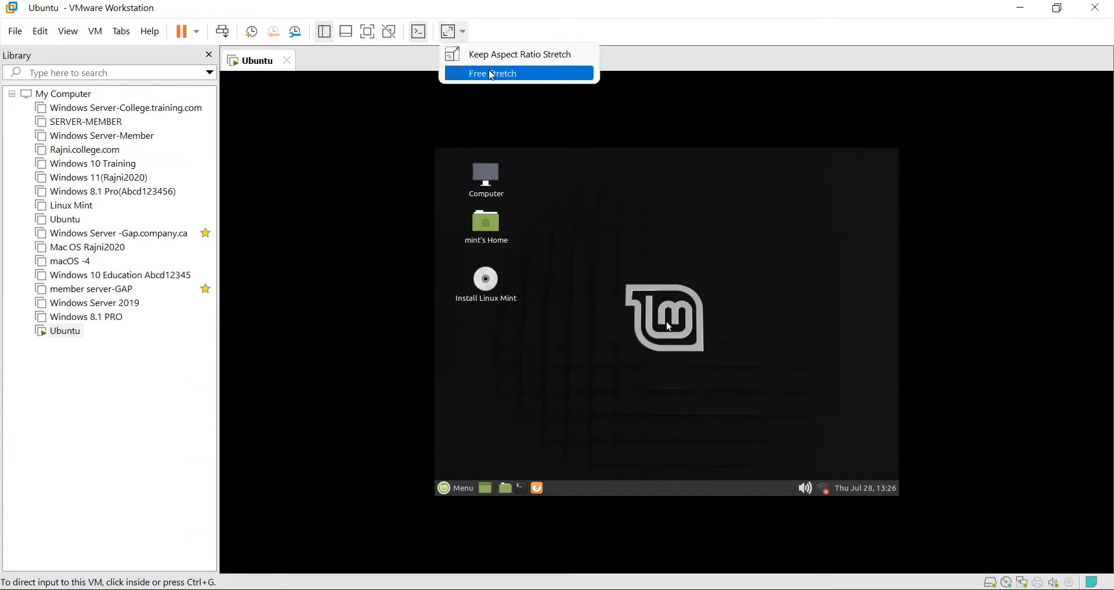
{"action": "left_click", "coordinate": [494, 74]}
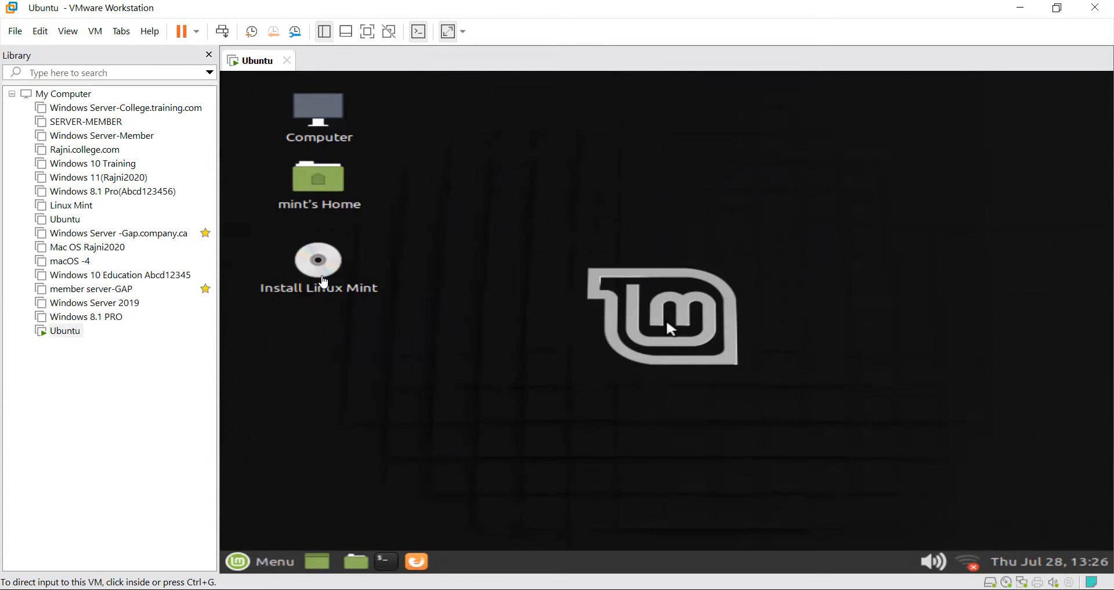
{"action": "left_click", "coordinate": [323, 282]}
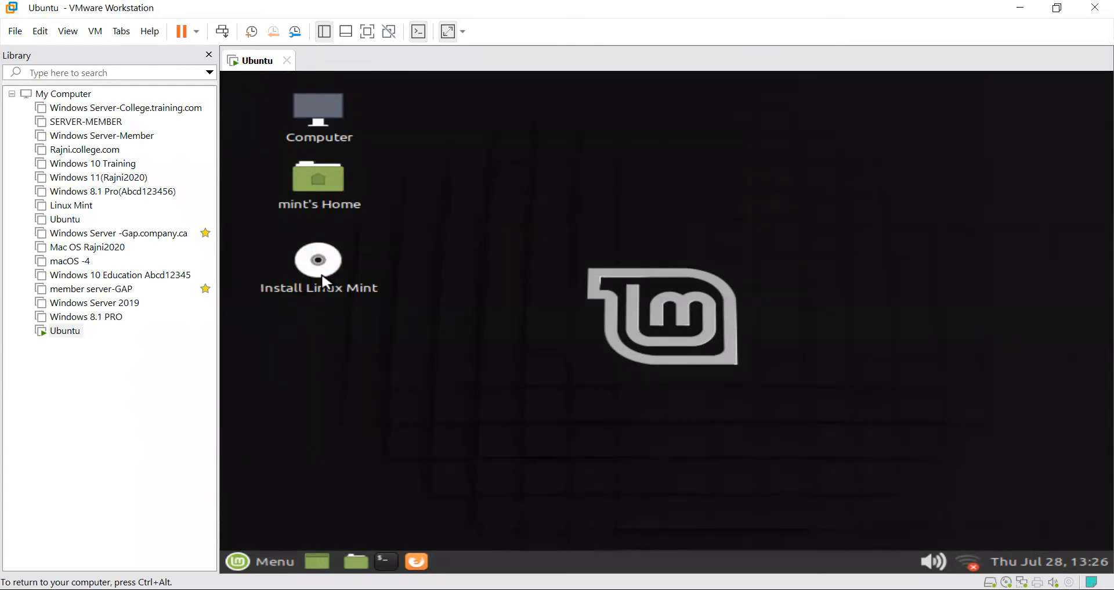
{"action": "left_click", "coordinate": [324, 268]}
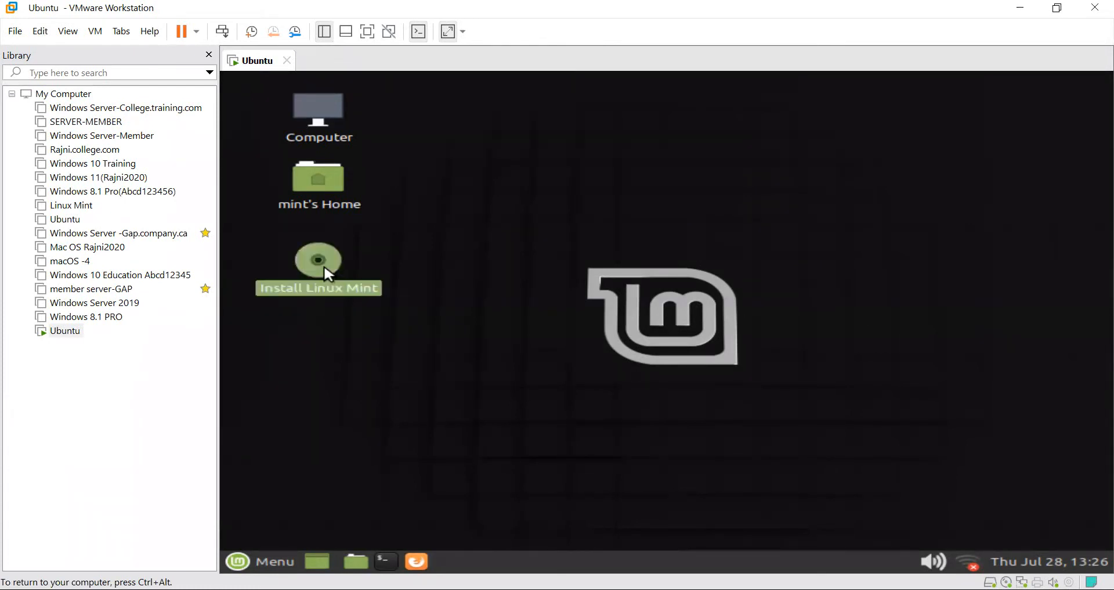
Launch the Linux Mint installer with English language and US keyboard, leaving third-party software unticked.
{"action": "double_click", "coordinate": [323, 263]}
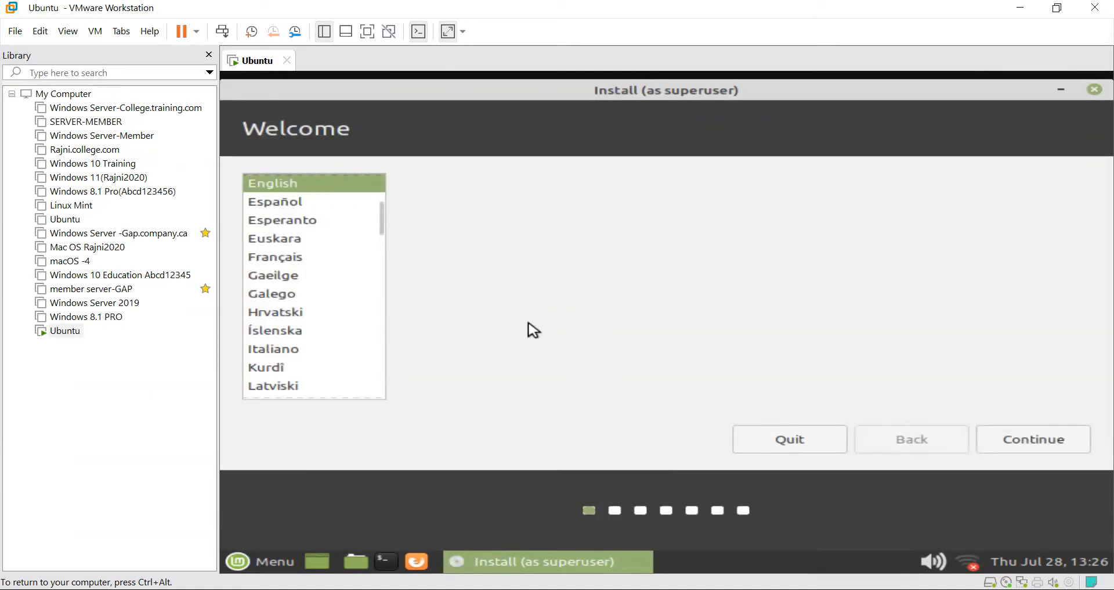
{"action": "left_click", "coordinate": [1006, 440]}
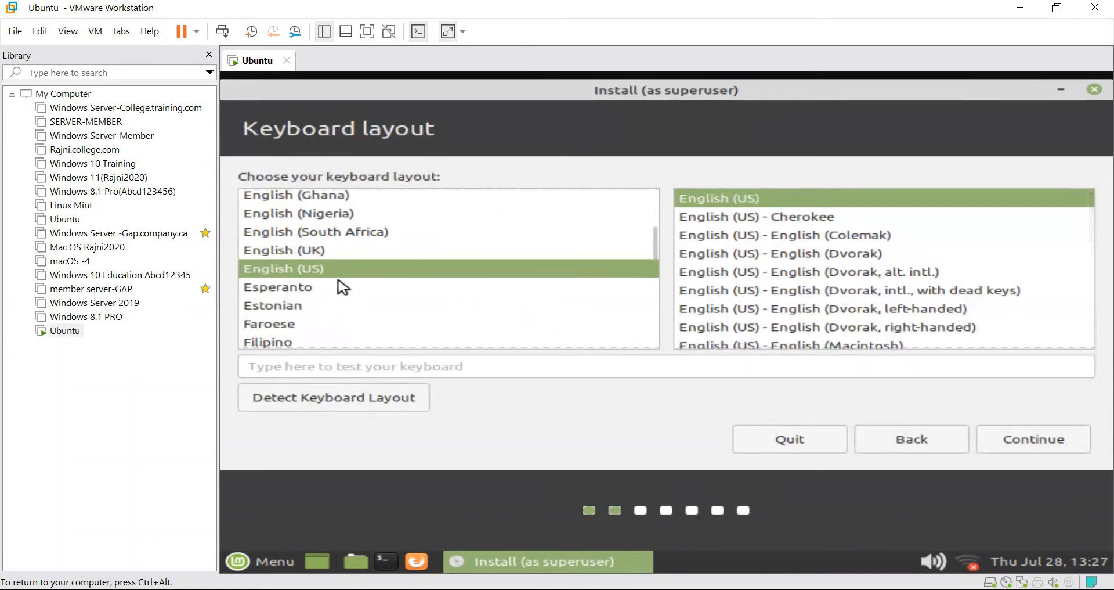
{"action": "left_click", "coordinate": [1022, 434]}
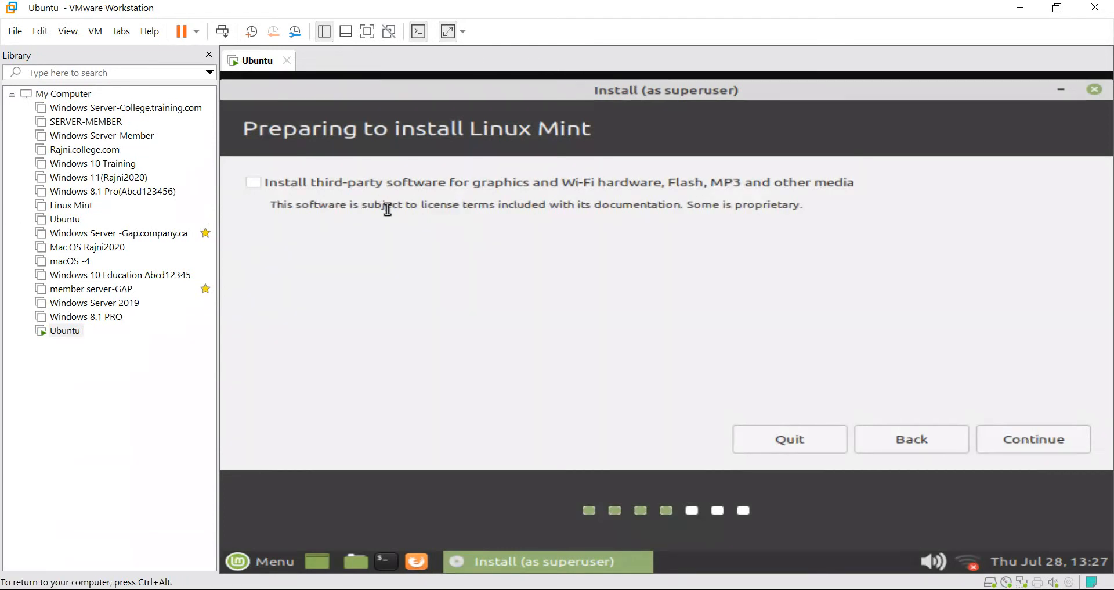
{"action": "left_click", "coordinate": [986, 438]}
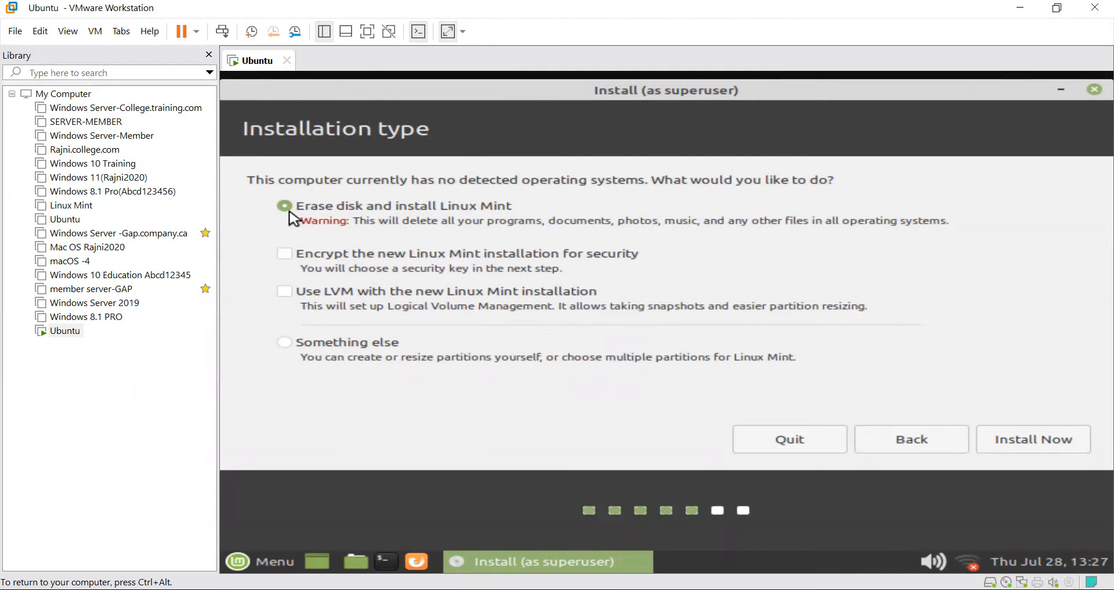
Install Linux Mint over the erased disk, confirm the partition changes, and pick Edmonton time zone.
{"action": "left_click", "coordinate": [1001, 441]}
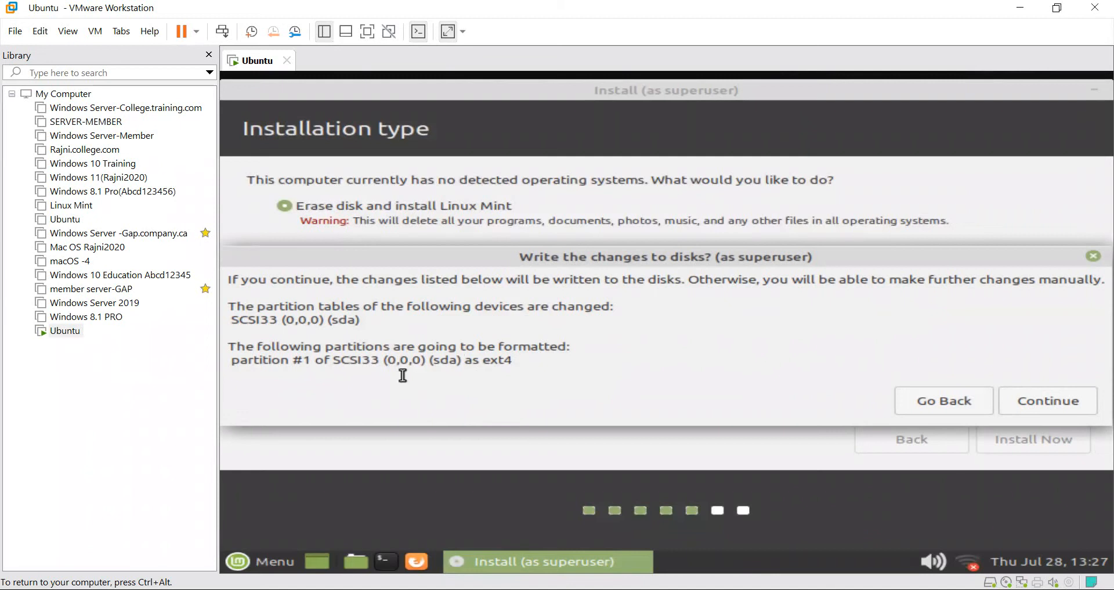
{"action": "left_click", "coordinate": [1048, 413]}
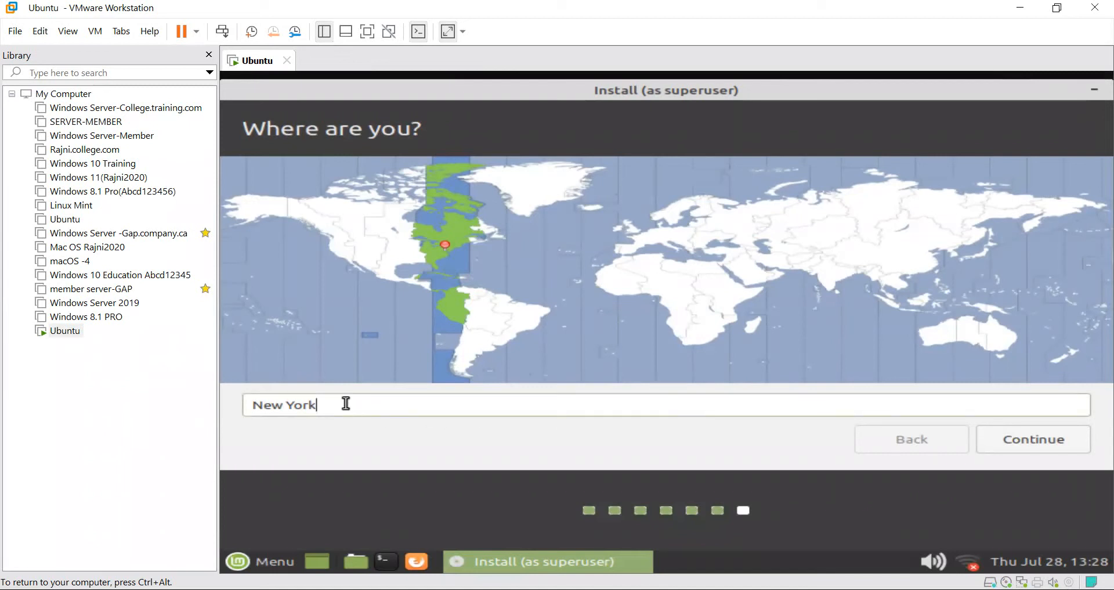
{"action": "key", "text": "BackSpace"}
{"action": "key", "text": "BackSpace"}
{"action": "key", "text": "BackSpace"}
{"action": "key", "text": "BackSpace"}
{"action": "key", "text": "BackSpace"}
{"action": "key", "text": "BackSpace"}
{"action": "key", "text": "BackSpace"}
{"action": "key", "text": "BackSpace"}
{"action": "type", "text": "edmon"}
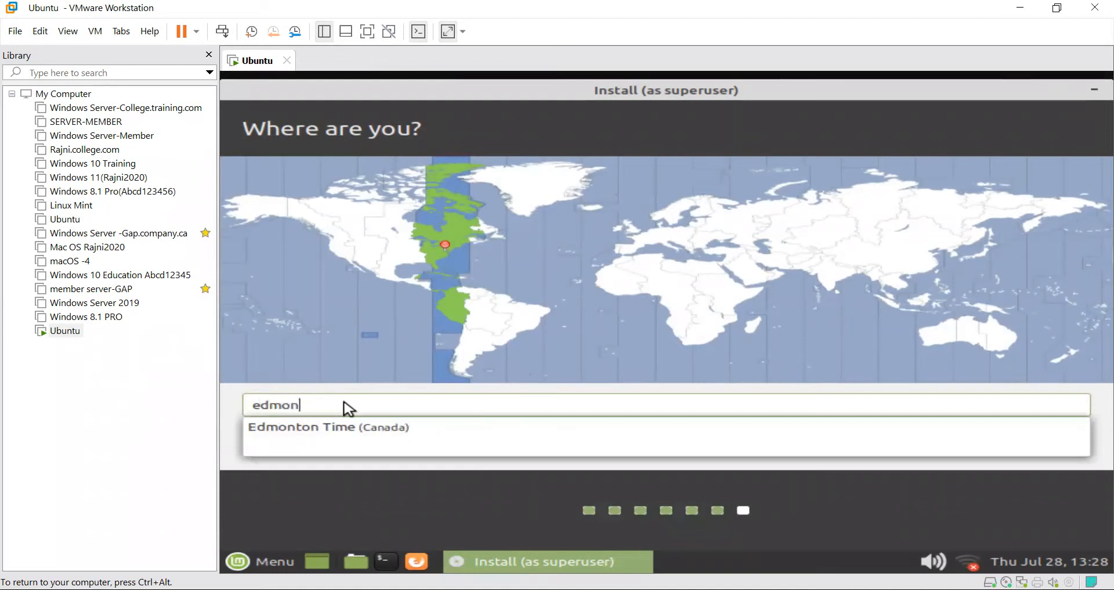
{"action": "left_click", "coordinate": [360, 434]}
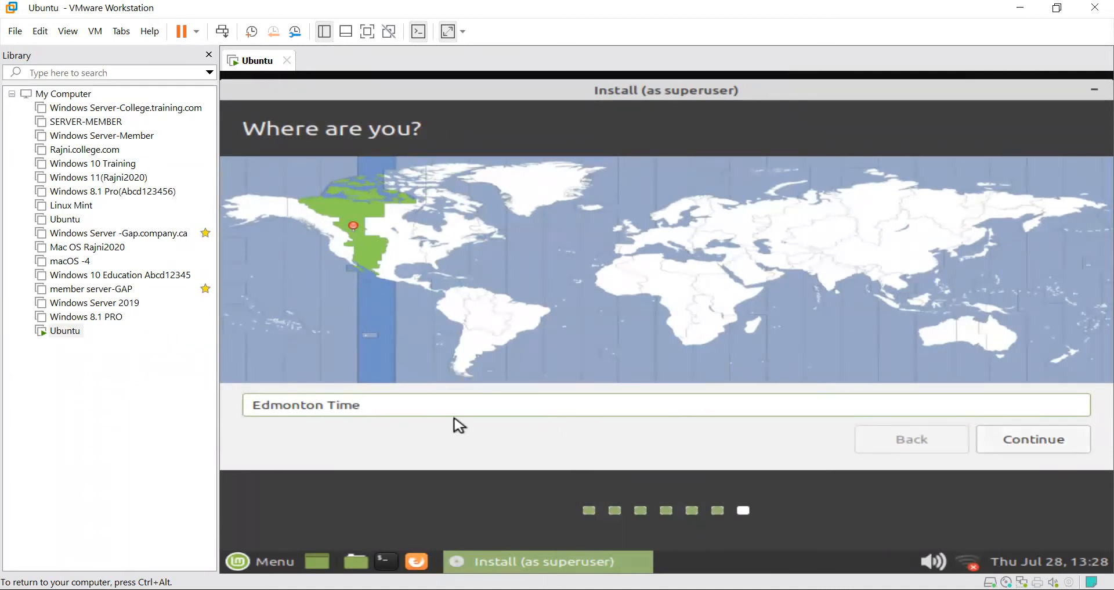
{"action": "left_click", "coordinate": [1015, 450]}
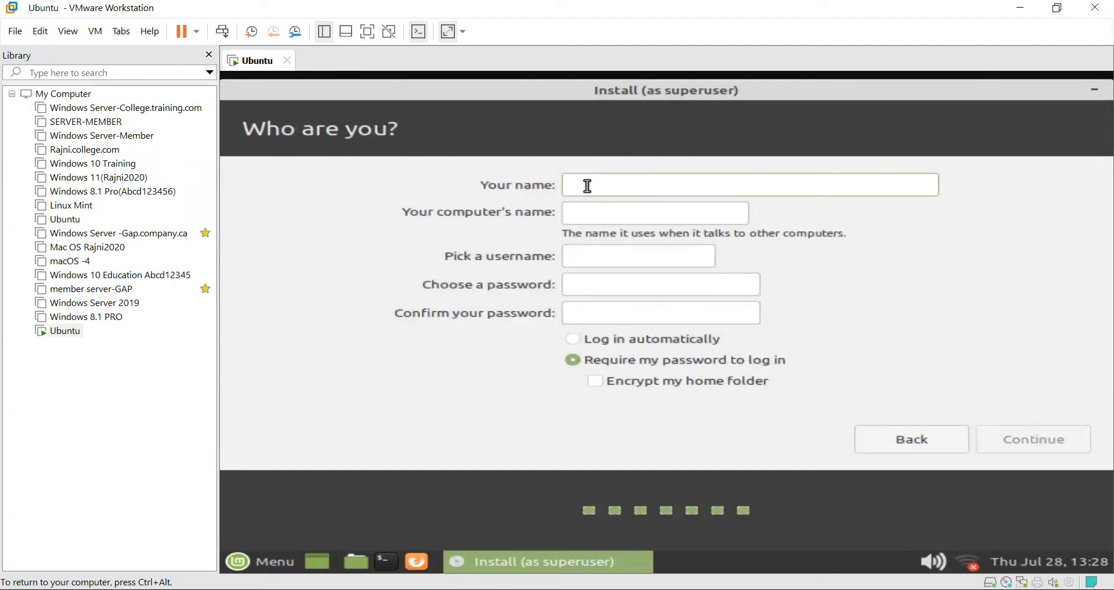
Enter 'admin' as the name plus the account password, then try to continue.
{"action": "type", "text": "admin"}
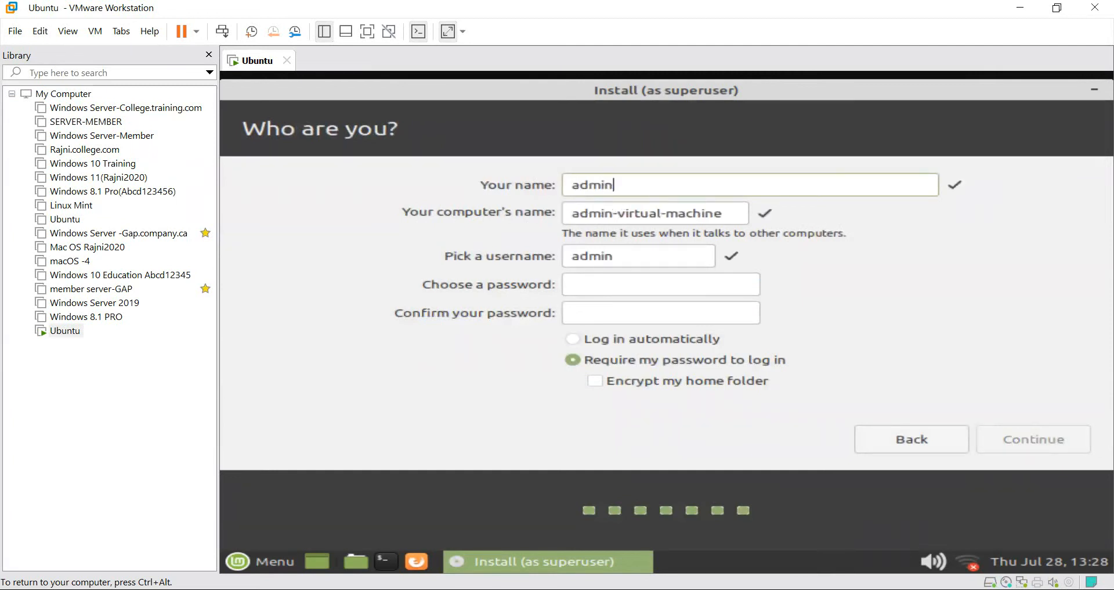
{"action": "left_click", "coordinate": [603, 289]}
{"action": "type", "text": "1234"}
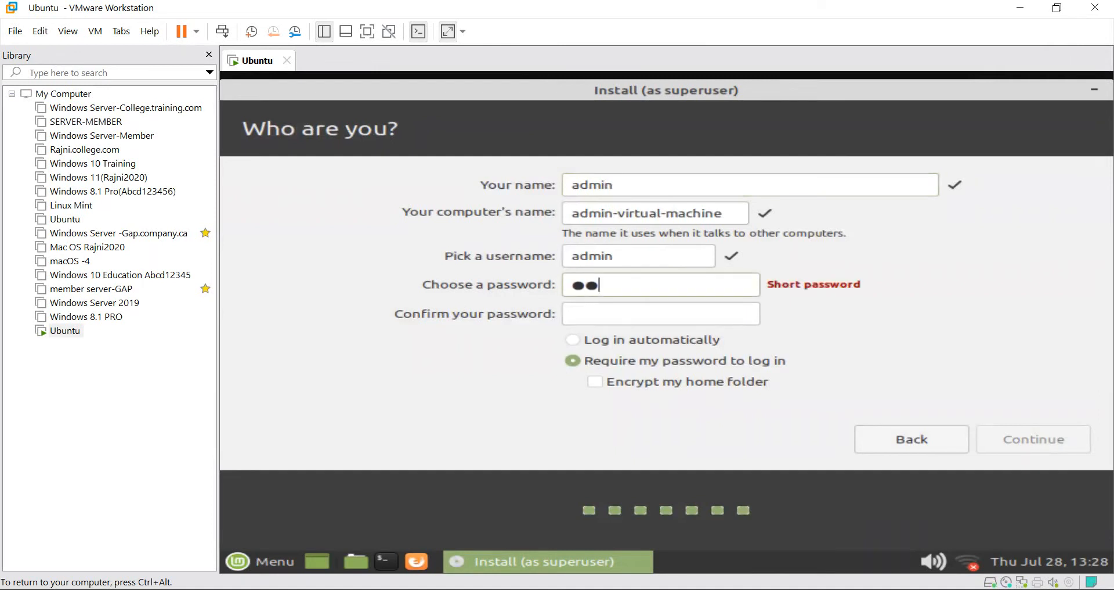
{"action": "type", "text": "5678"}
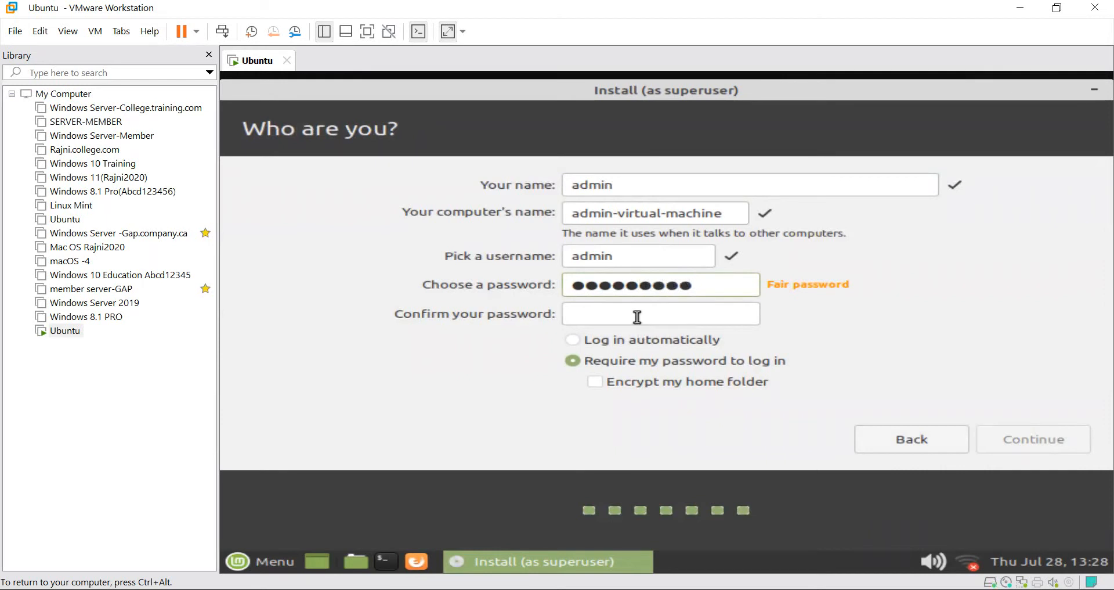
{"action": "type", "text": "123456"}
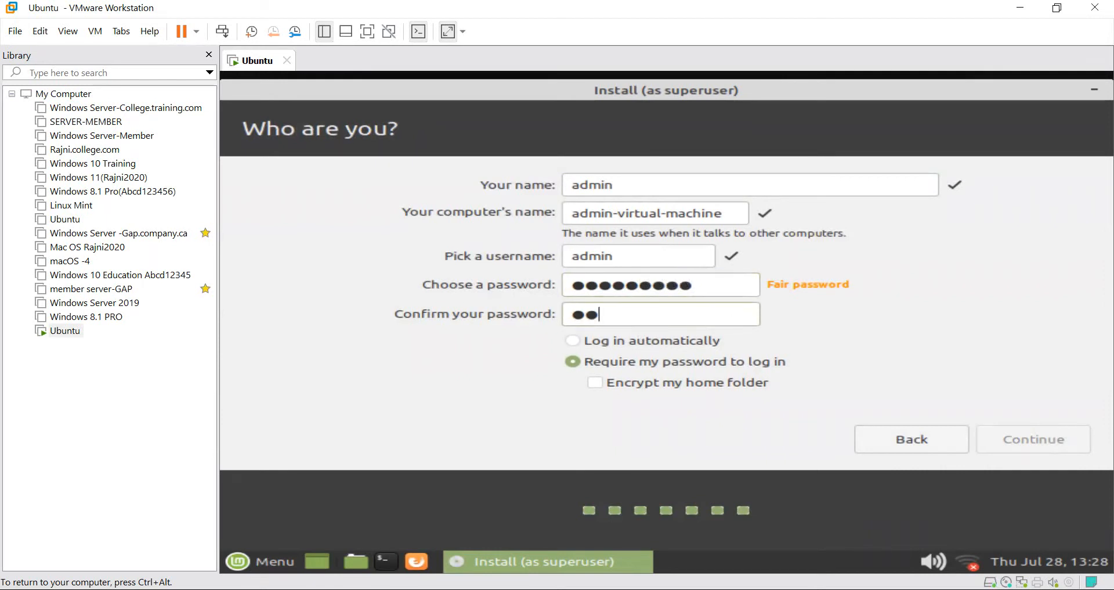
{"action": "type", "text": "7890"}
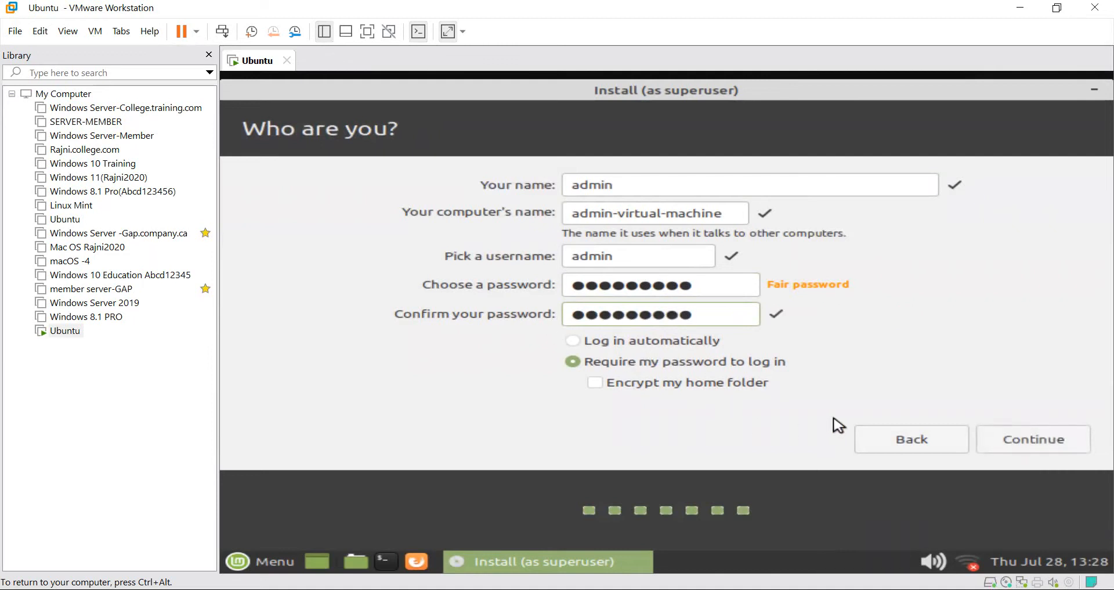
{"action": "left_click", "coordinate": [995, 440]}
Replace the reserved name 'admin' with 'training' and continue to the installation.
{"action": "left_click", "coordinate": [638, 189]}
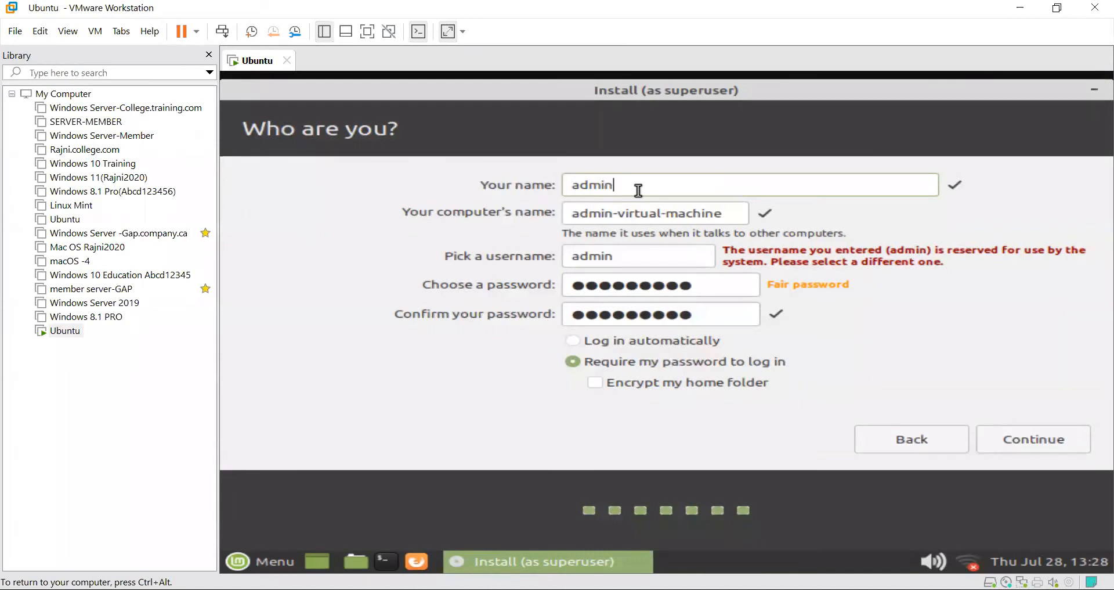
{"action": "key", "text": "BackSpace"}
{"action": "key", "text": "BackSpace"}
{"action": "key", "text": "BackSpace"}
{"action": "key", "text": "BackSpace"}
{"action": "key", "text": "BackSpace"}
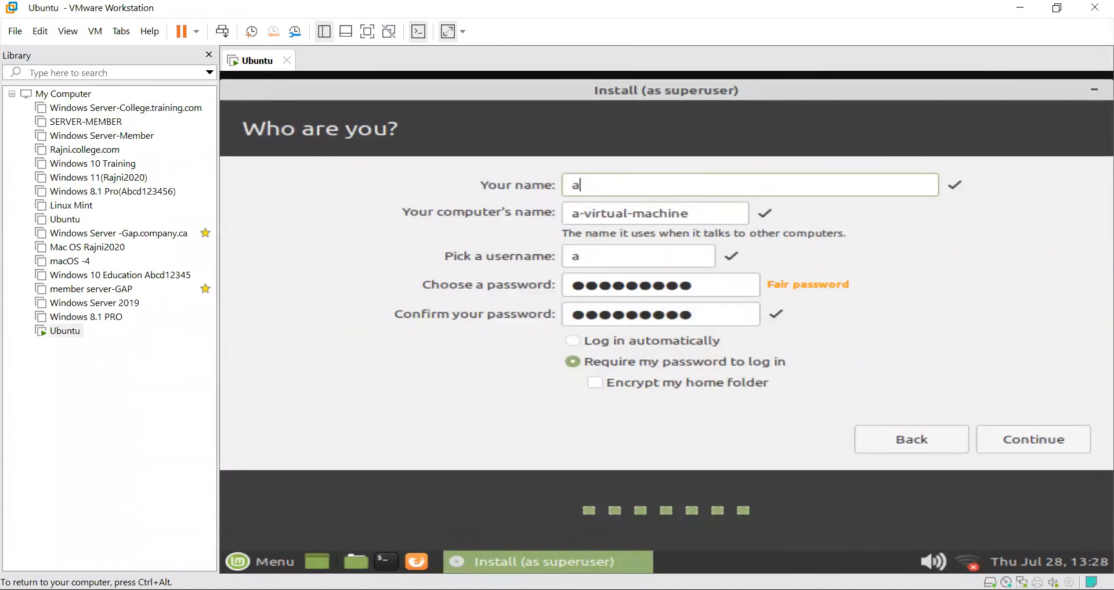
{"action": "type", "text": "c"}
{"action": "key", "text": "BackSpace"}
{"action": "type", "text": "training"}
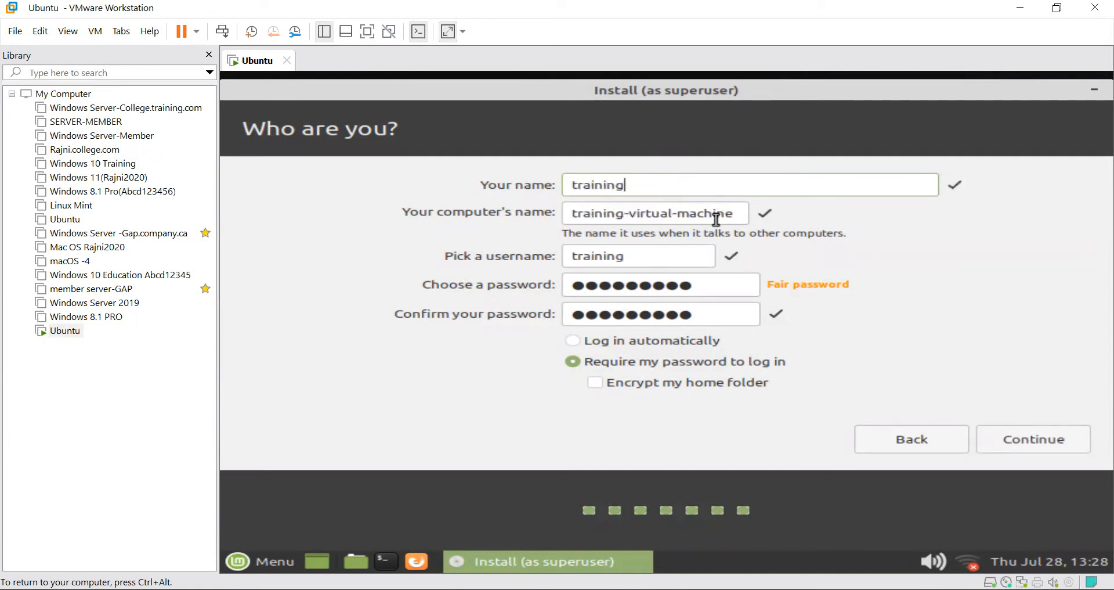
{"action": "left_click", "coordinate": [1032, 441]}
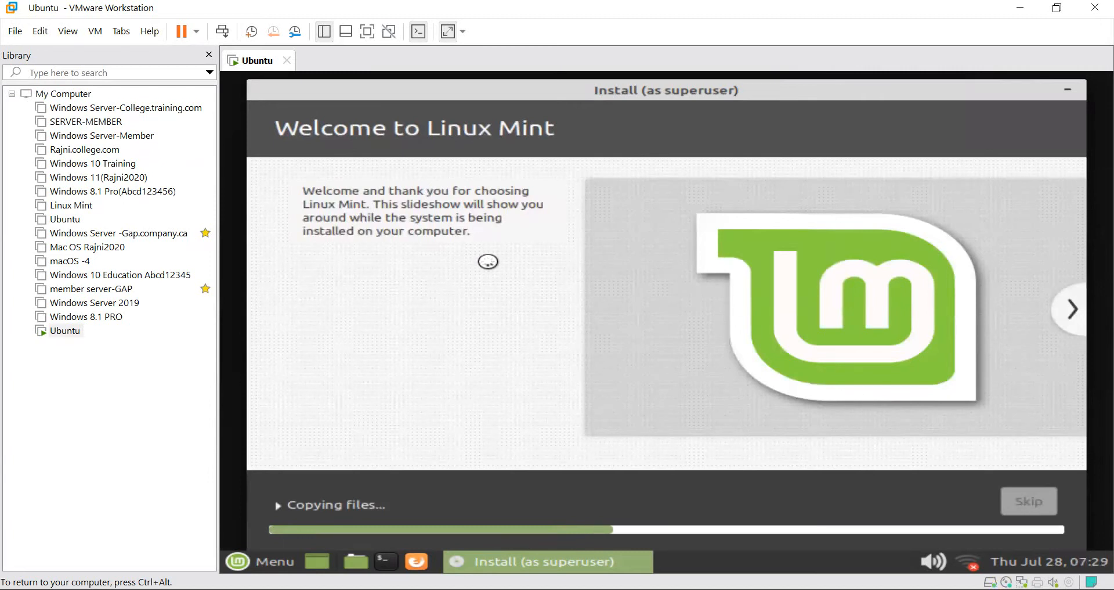
Expand the 'Copying files...' progress to reveal the detailed installer log.
{"action": "left_click", "coordinate": [276, 508]}
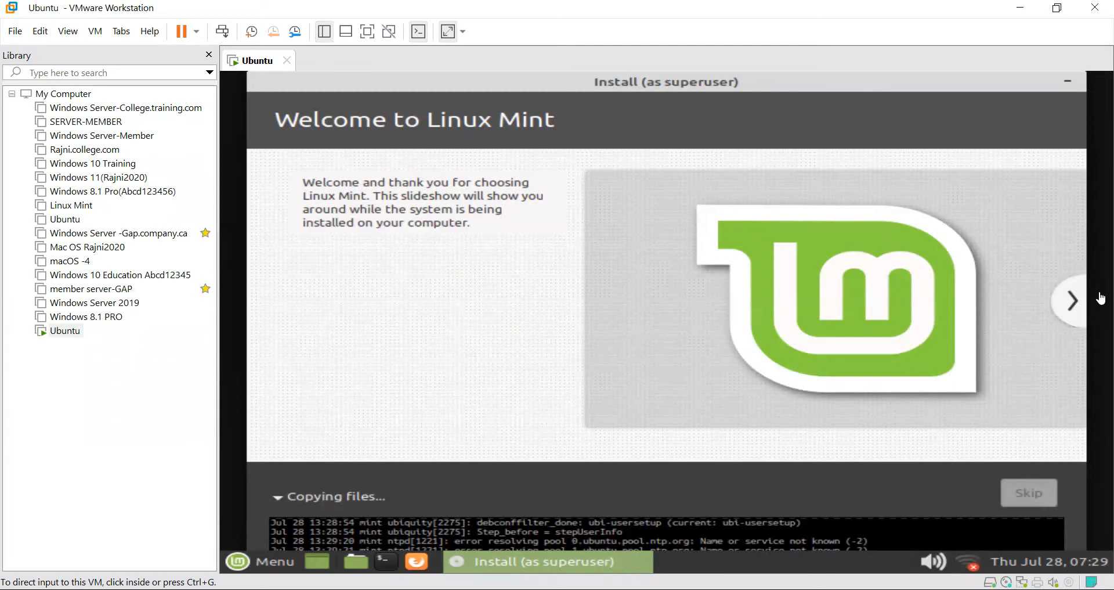
Switch the guest display to Keep Aspect Ratio Stretch while the installation runs.
{"action": "left_click", "coordinate": [462, 32]}
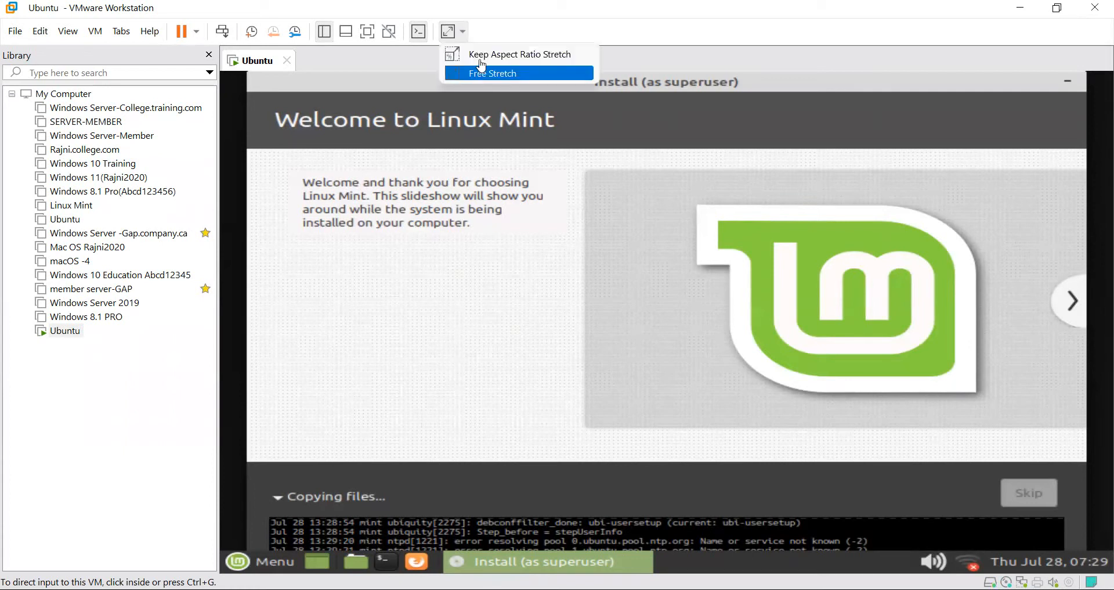
{"action": "left_click", "coordinate": [484, 58]}
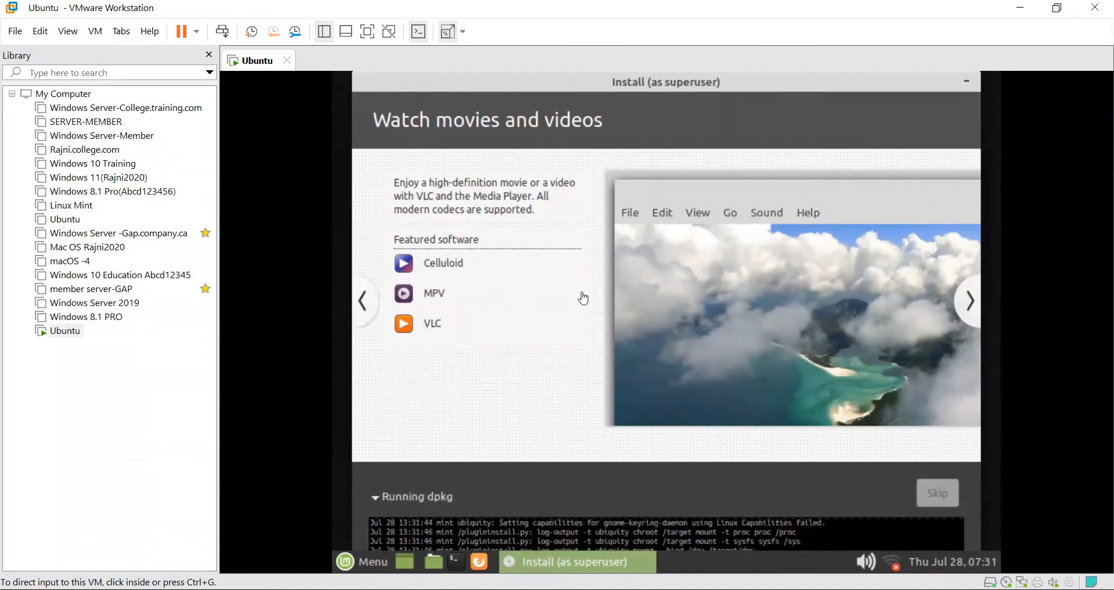
{"action": "left_click", "coordinate": [463, 34]}
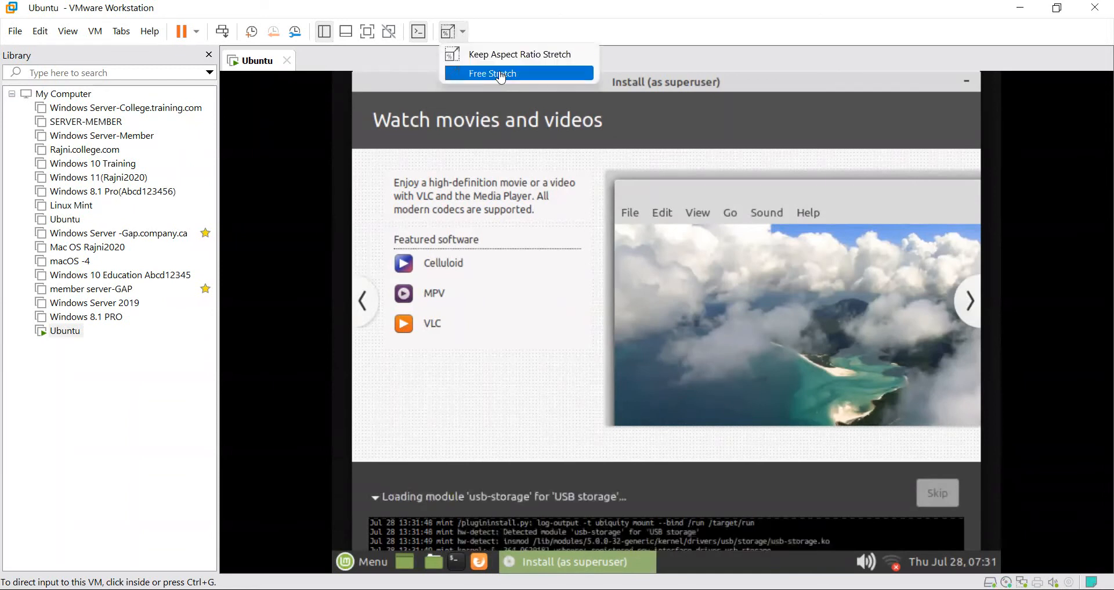
Stretch the guest display to fill the VMware window pane.
{"action": "left_click", "coordinate": [499, 74]}
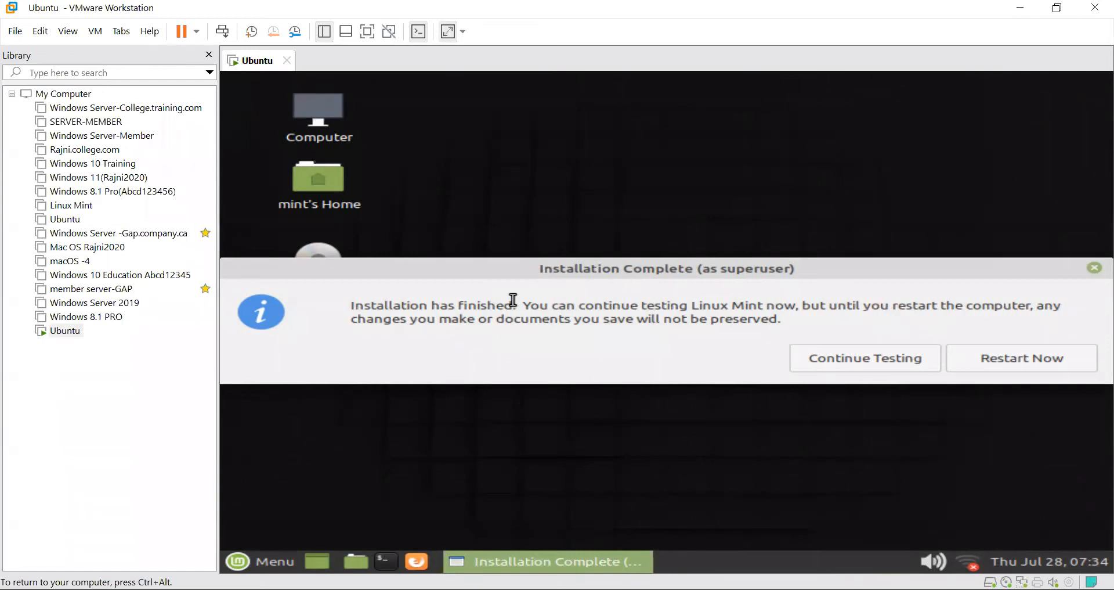
Release input from the VM and choose Restart Now in the Installation Complete dialog.
{"action": "key", "text": "ctrl+alt"}
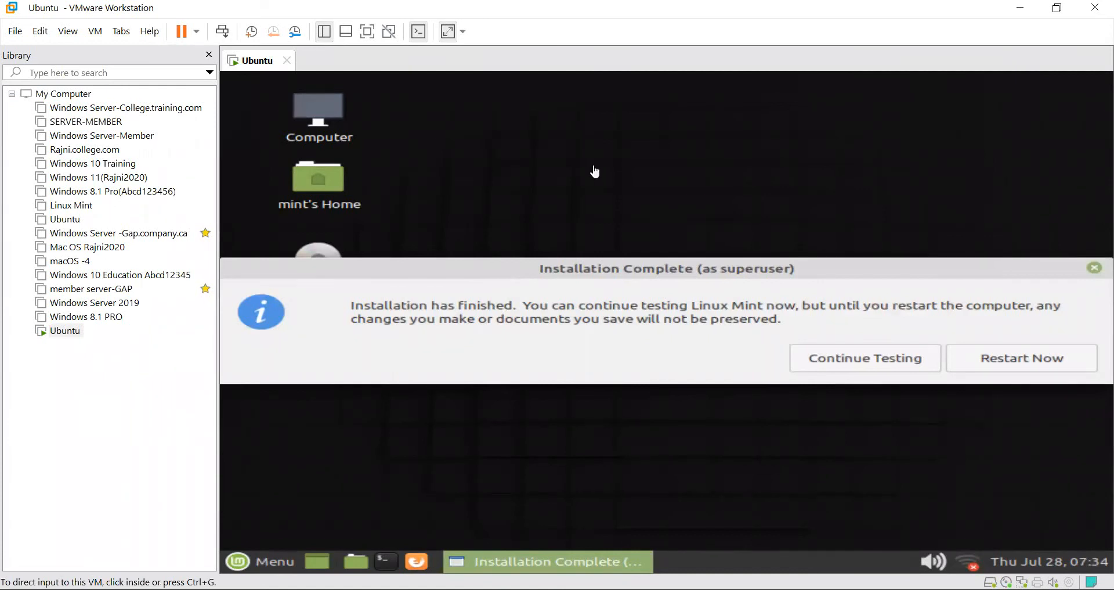
{"action": "left_click", "coordinate": [981, 368]}
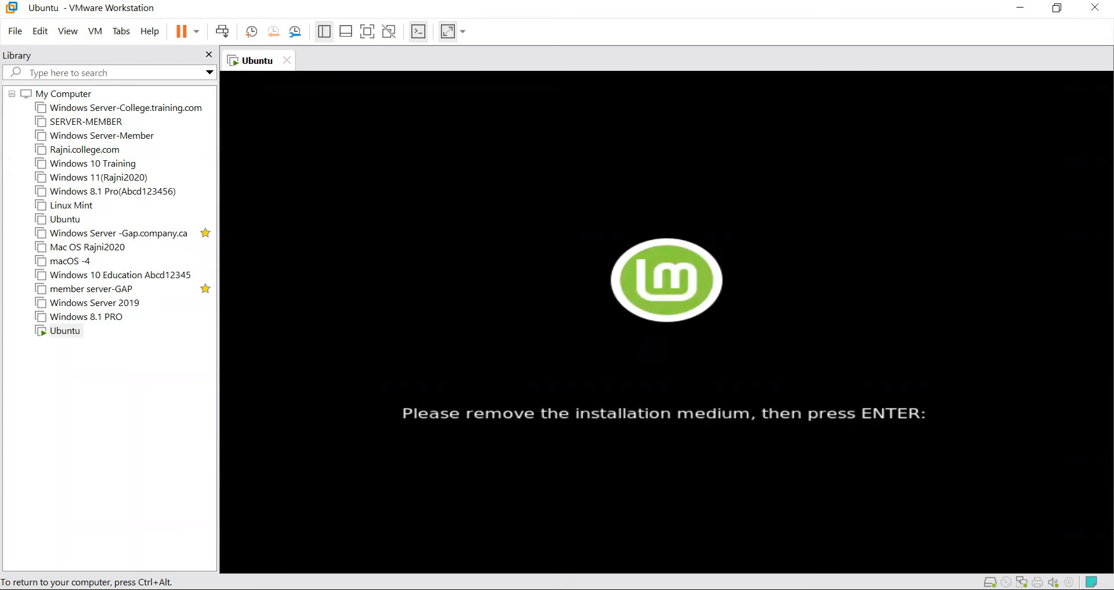
Confirm the installation medium is removed so the VM reboots, then release input.
{"action": "key", "text": "Return"}
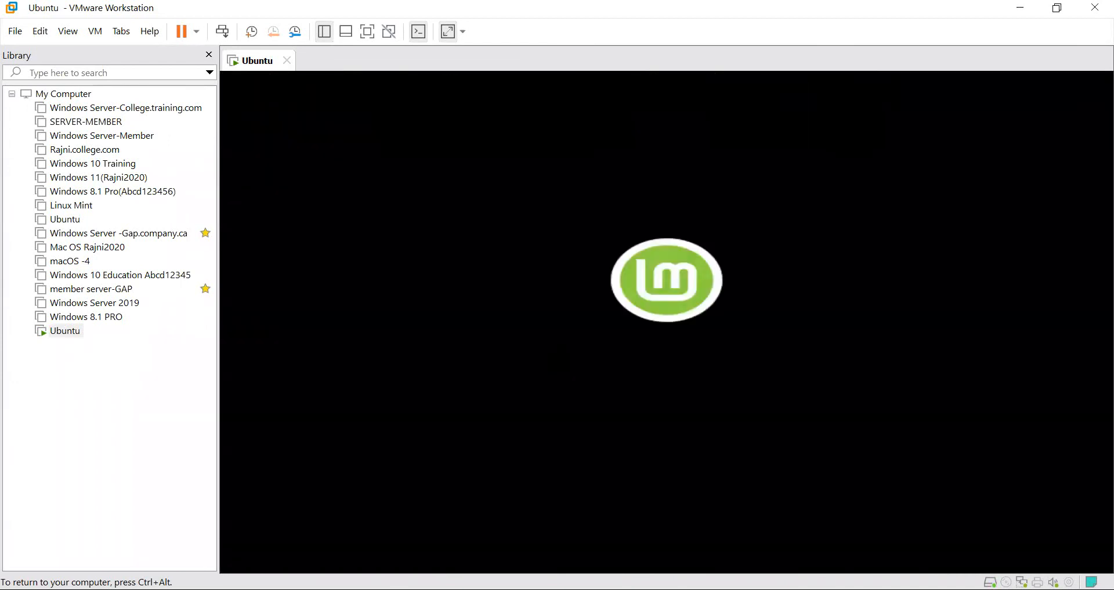
{"action": "key", "text": "ctrl+alt"}
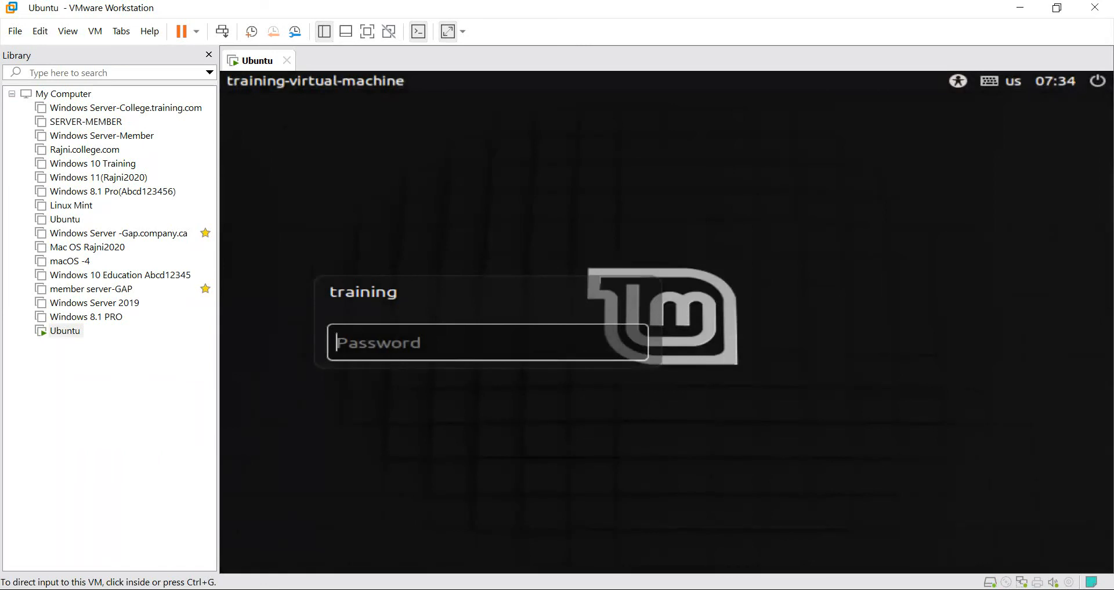
Log in to the Linux Mint desktop using the account password.
{"action": "left_click", "coordinate": [356, 343]}
{"action": "type", "text": "****"}
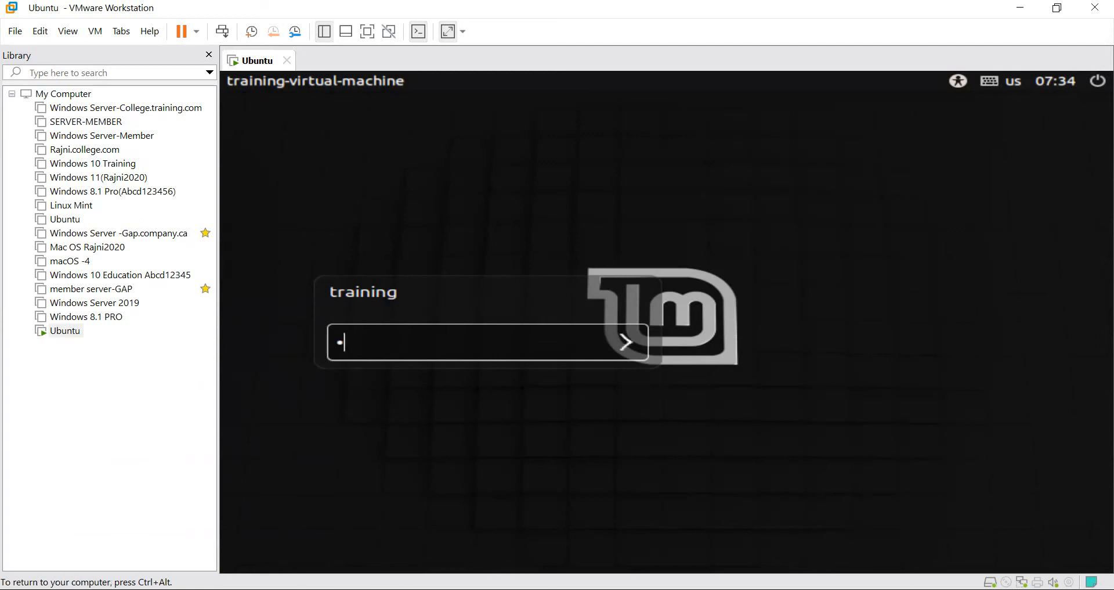
{"action": "type", "text": "*****"}
{"action": "key", "text": "Return"}
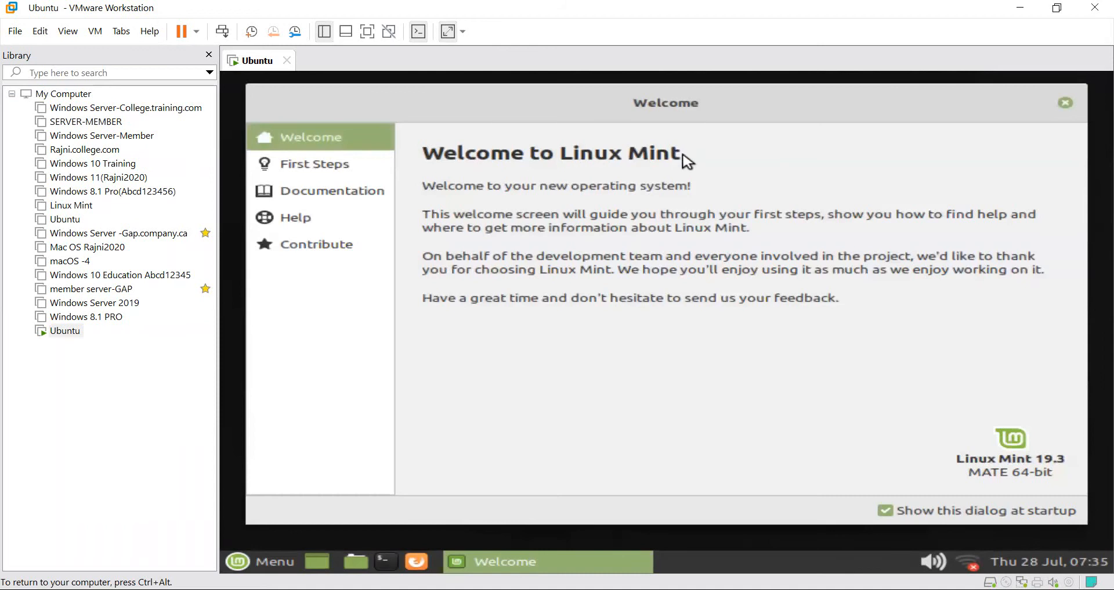
{"action": "left_click", "coordinate": [1064, 104]}
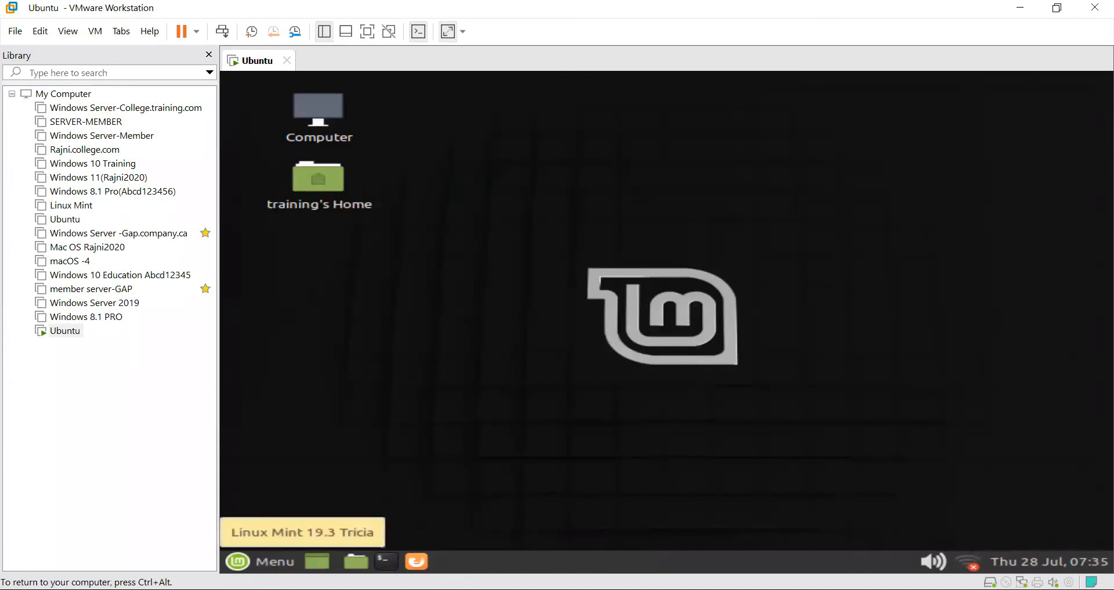
{"action": "left_click", "coordinate": [264, 561]}
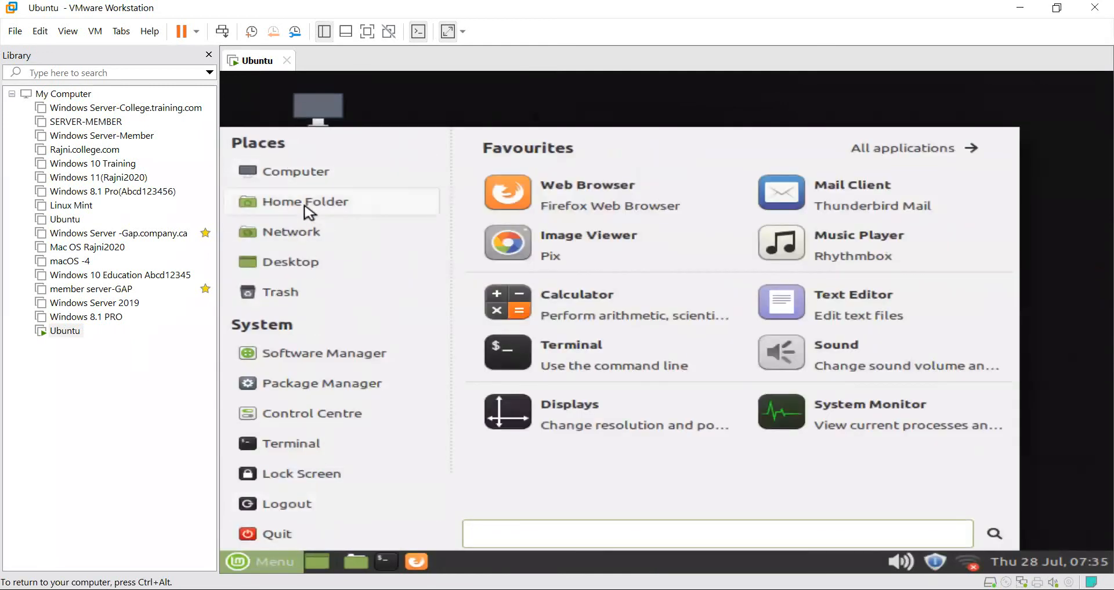
{"action": "left_click", "coordinate": [296, 173]}
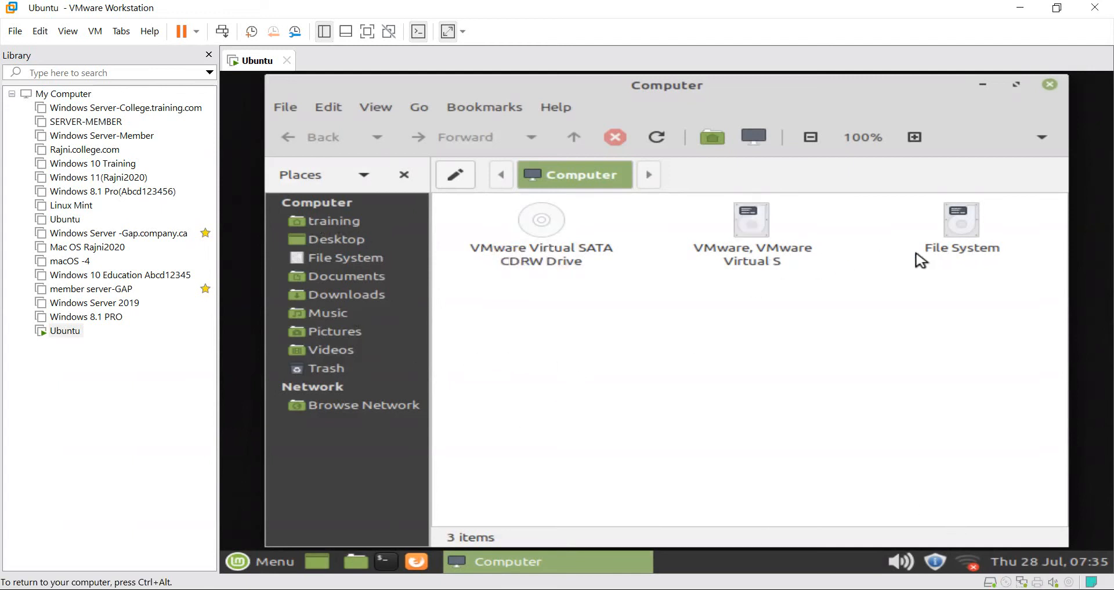
{"action": "left_click", "coordinate": [951, 229]}
{"action": "double_click", "coordinate": [954, 231]}
{"action": "left_click", "coordinate": [949, 231]}
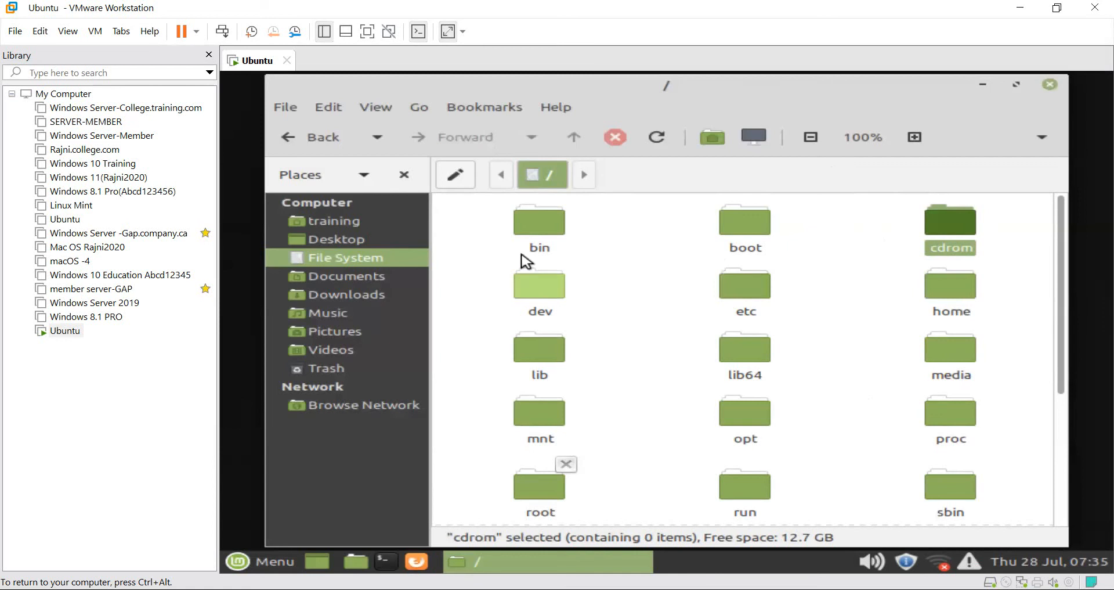
{"action": "left_click", "coordinate": [1050, 85]}
{"action": "right_click", "coordinate": [518, 278]}
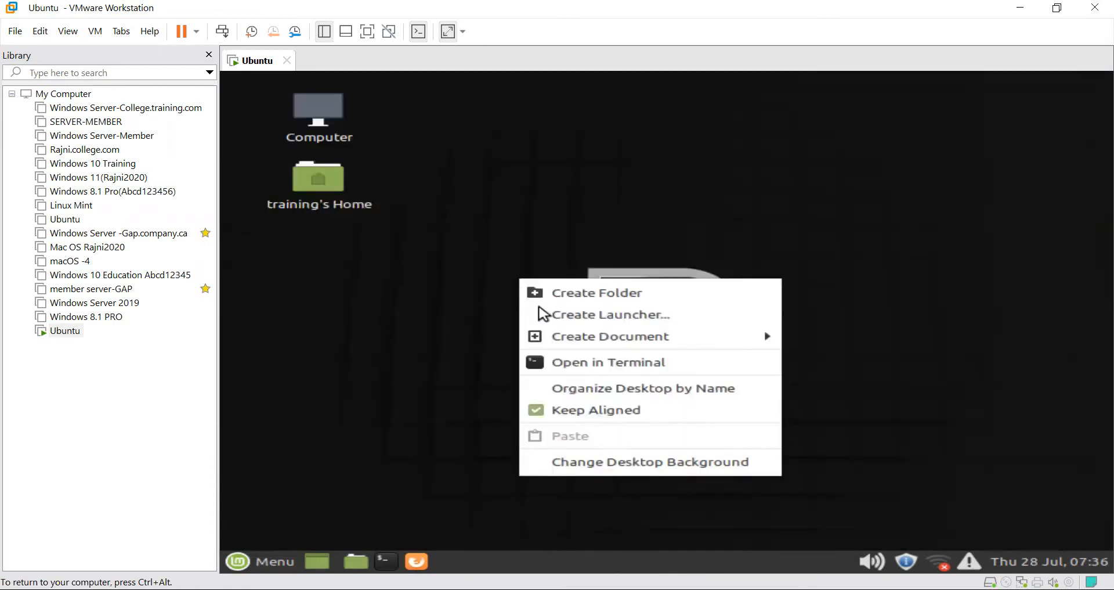
Choose the green buds with red and yellow flower photo from the Background thumbnails.
{"action": "left_click", "coordinate": [630, 462]}
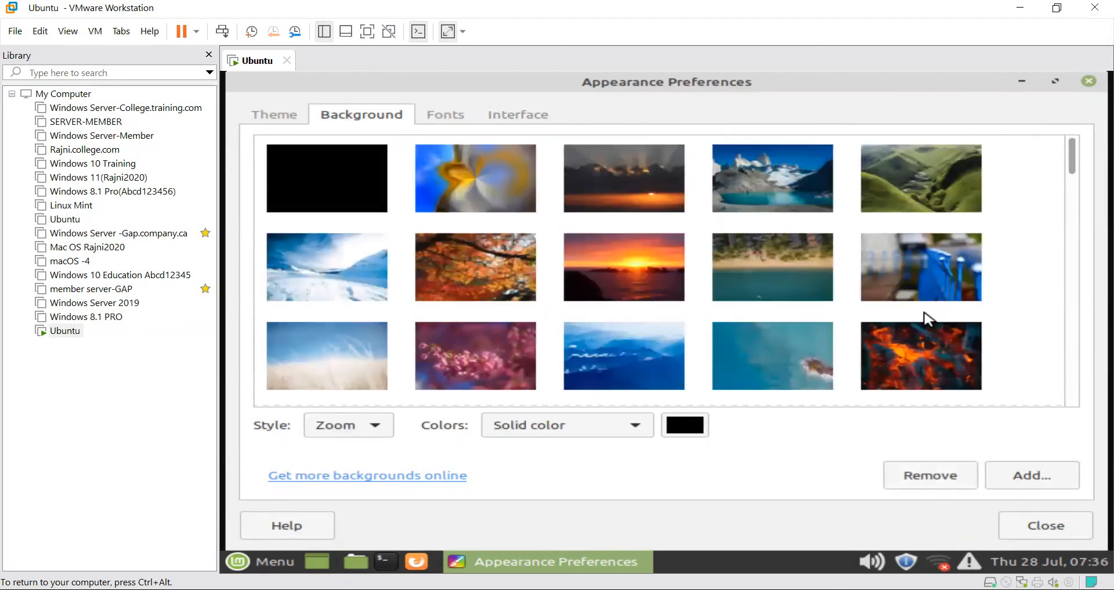
{"action": "scroll", "coordinate": [925, 312], "scroll_direction": "down", "scroll_amount": 10}
{"action": "scroll", "coordinate": [925, 316], "scroll_direction": "up", "scroll_amount": 10}
{"action": "scroll", "coordinate": [851, 311], "scroll_direction": "down", "scroll_amount": 5}
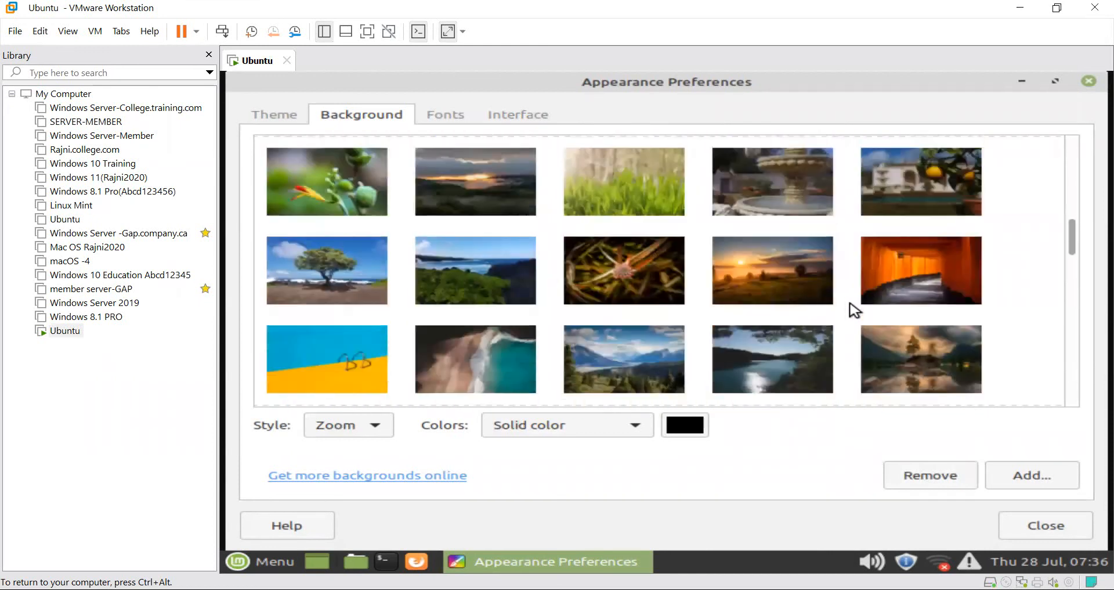
{"action": "scroll", "coordinate": [853, 309], "scroll_direction": "down", "scroll_amount": 3}
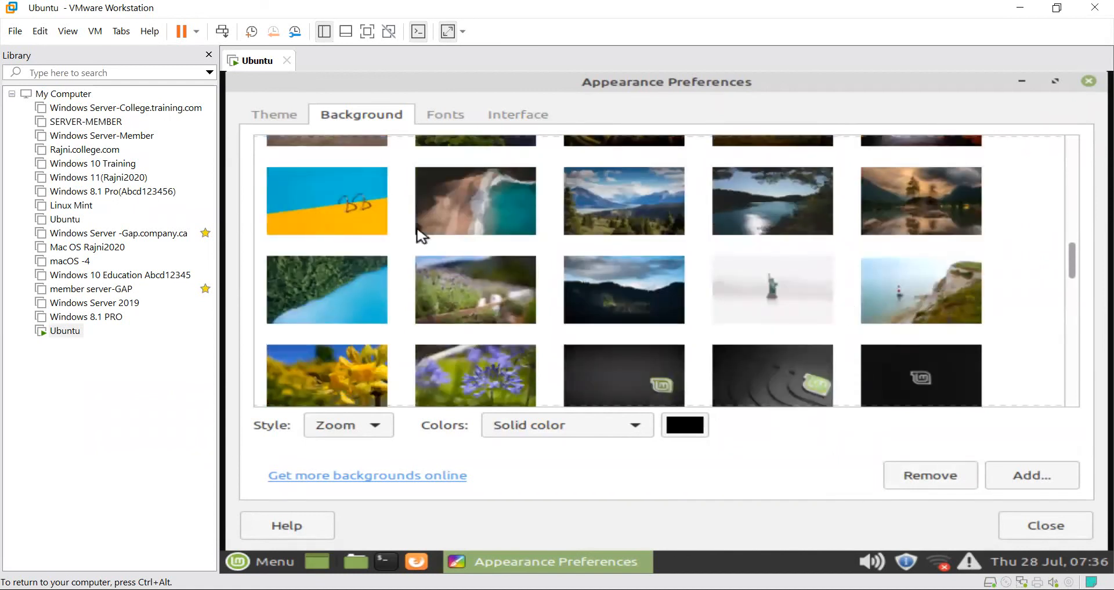
{"action": "scroll", "coordinate": [783, 345], "scroll_direction": "up", "scroll_amount": 5}
{"action": "scroll", "coordinate": [372, 332], "scroll_direction": "down", "scroll_amount": 3}
{"action": "left_click", "coordinate": [338, 326]}
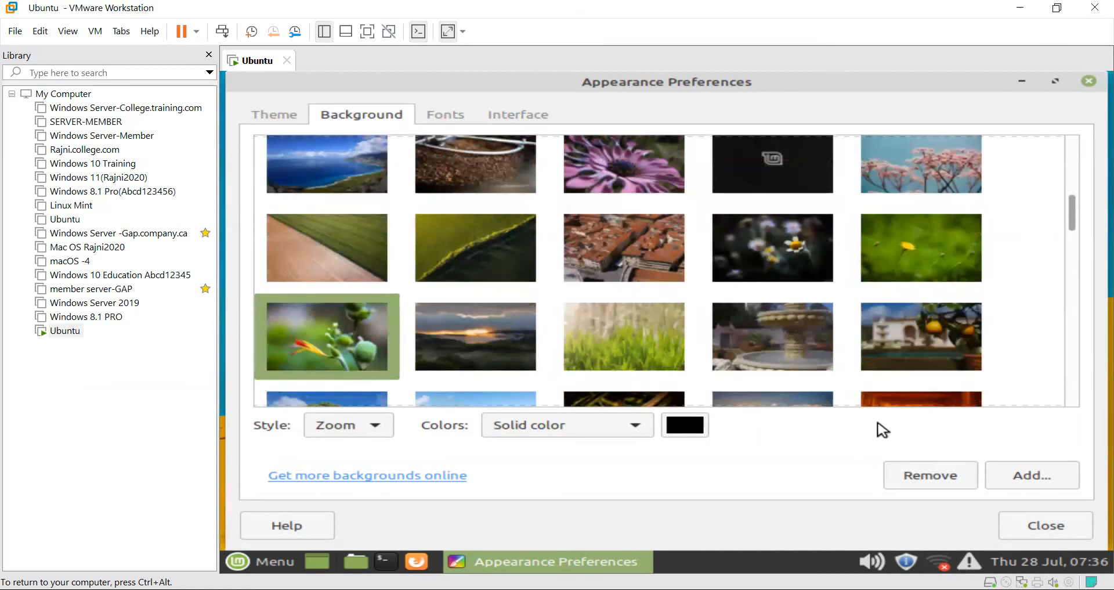
Open the add-wallpaper file chooser, then close it without adding a file.
{"action": "left_click", "coordinate": [1048, 484]}
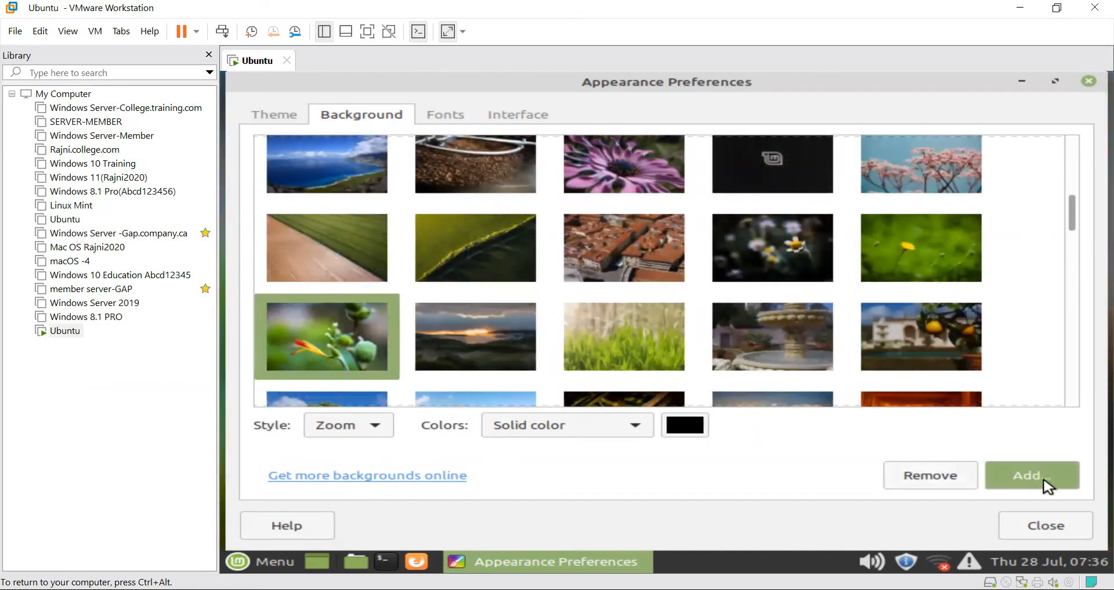
{"action": "left_click", "coordinate": [1018, 473]}
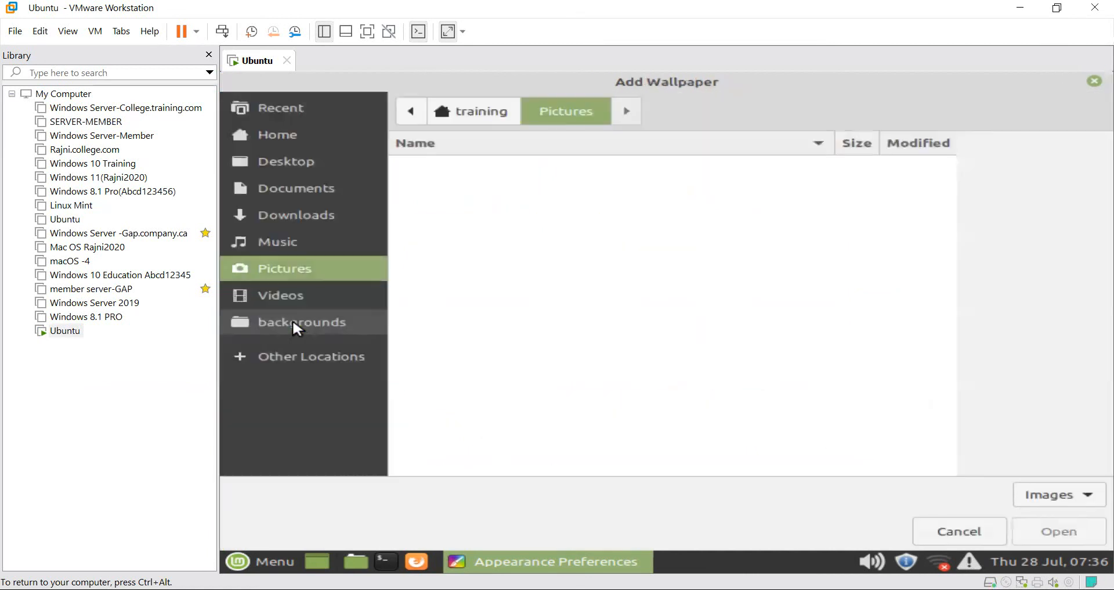
{"action": "left_click", "coordinate": [1093, 82]}
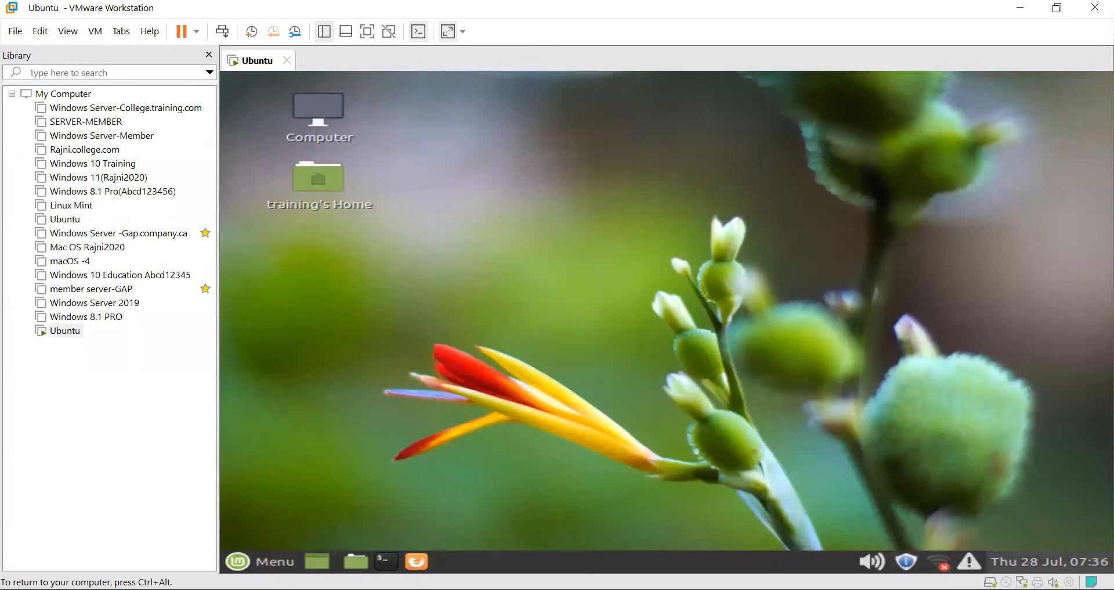
{"action": "mouse_move", "coordinate": [872, 561]}
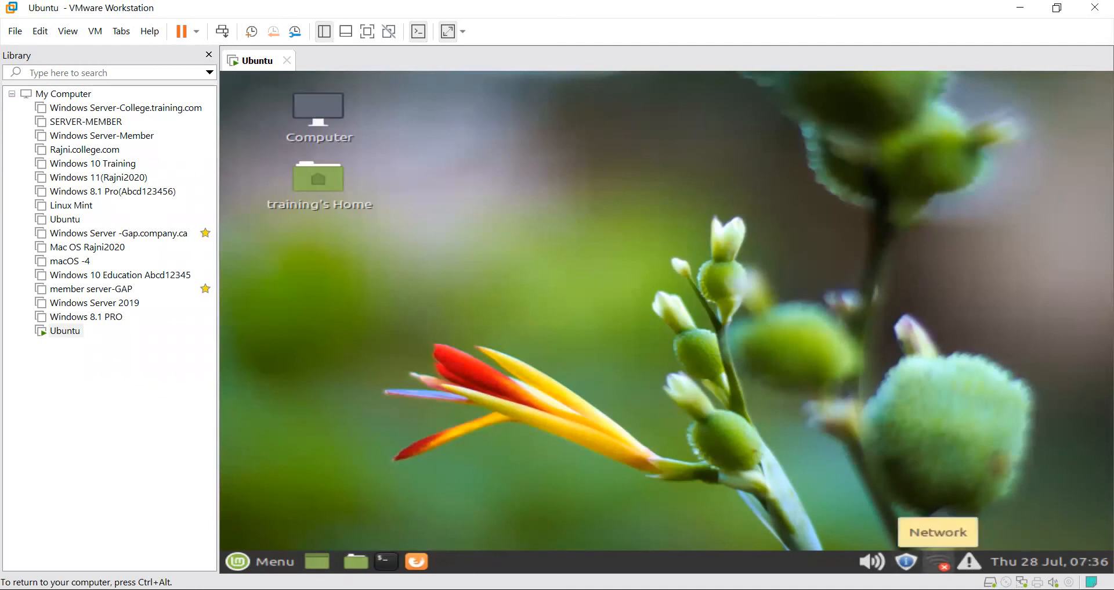
{"action": "left_click", "coordinate": [939, 560]}
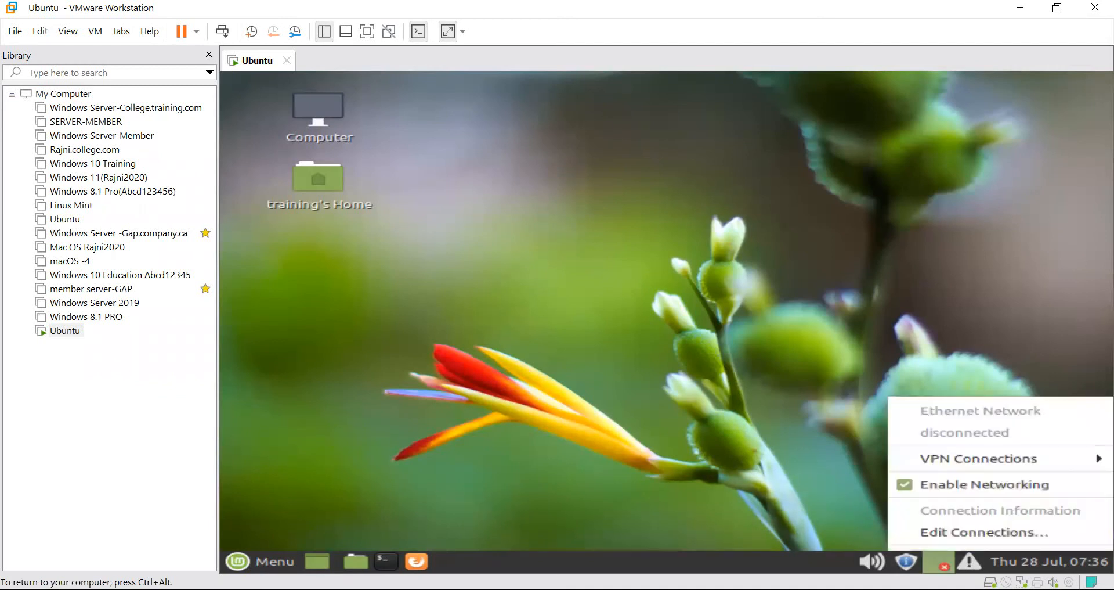
{"action": "left_click", "coordinate": [970, 532]}
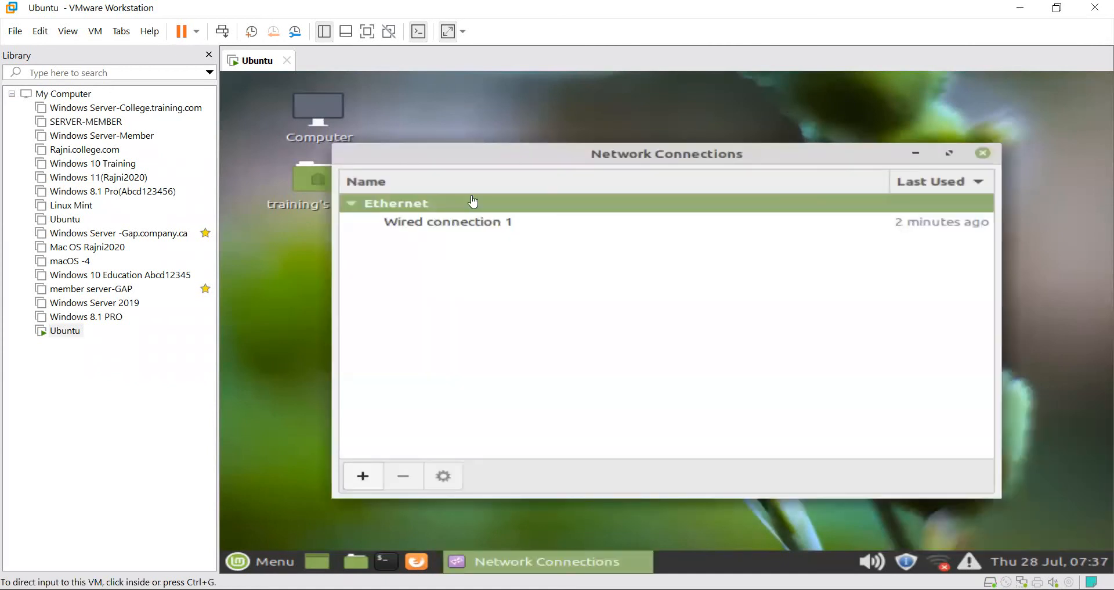
{"action": "double_click", "coordinate": [502, 225]}
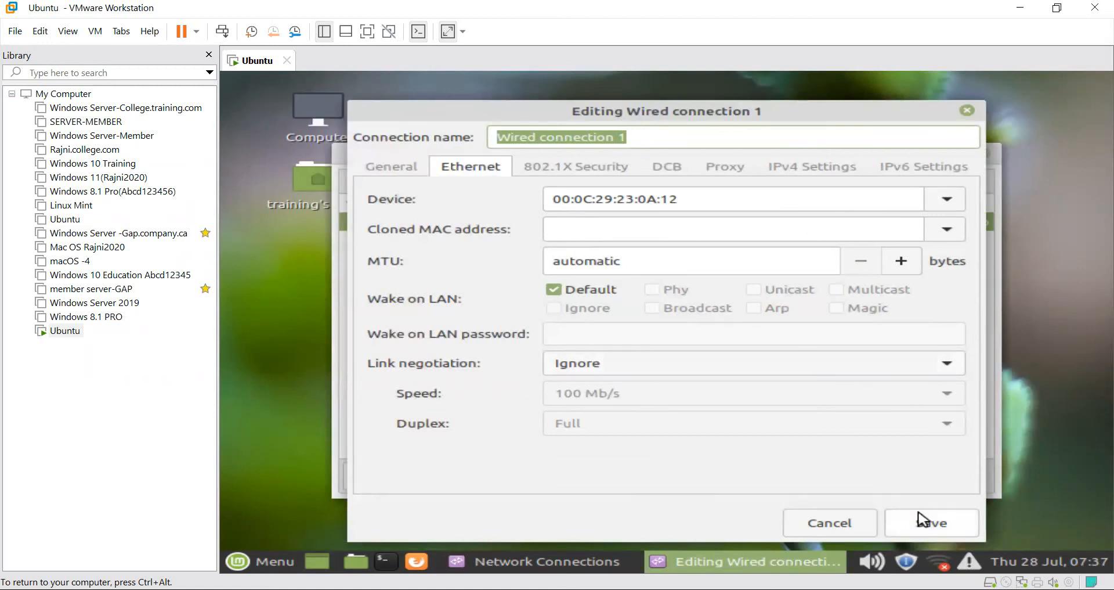
{"action": "left_click", "coordinate": [932, 531]}
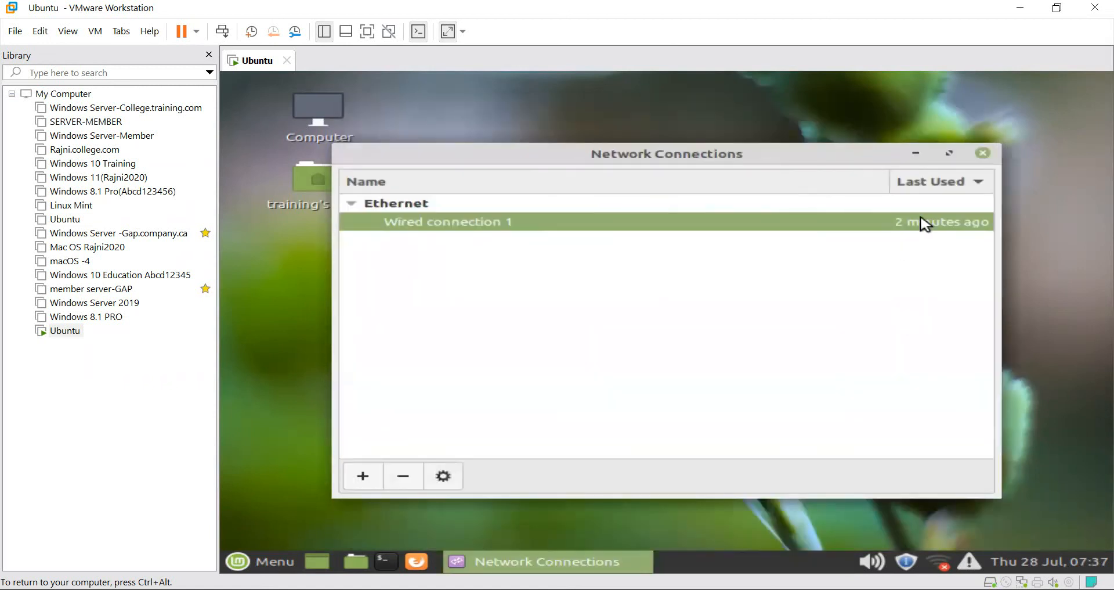
{"action": "left_click", "coordinate": [982, 154]}
{"action": "left_click", "coordinate": [95, 32]}
{"action": "left_click", "coordinate": [145, 251]}
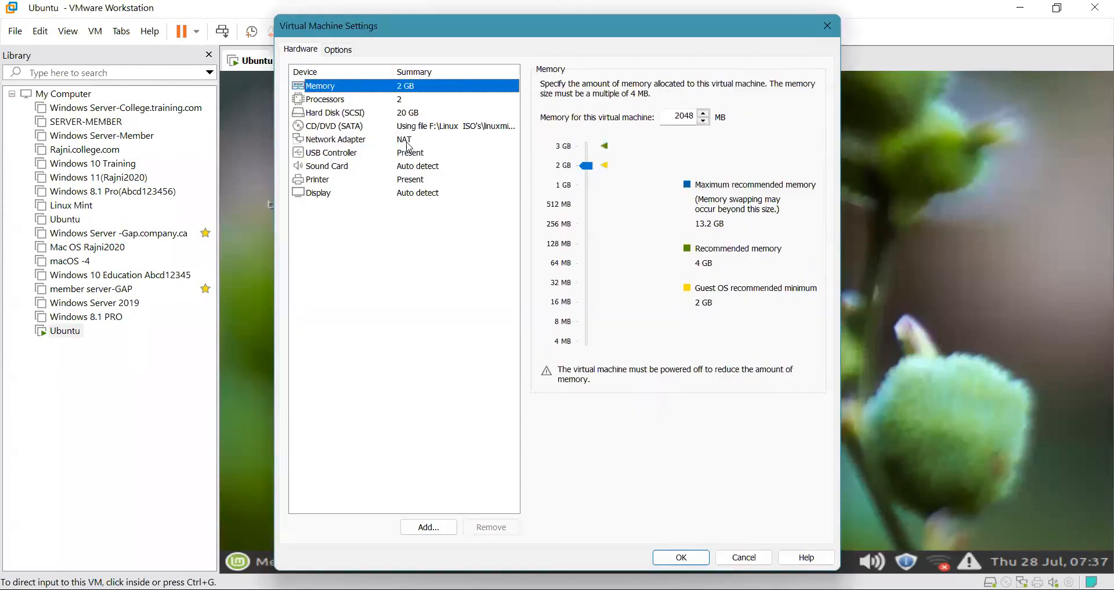
Review the adapter's custom network options, keep NAT, and open the Virtual Network Editor.
{"action": "left_click", "coordinate": [335, 139]}
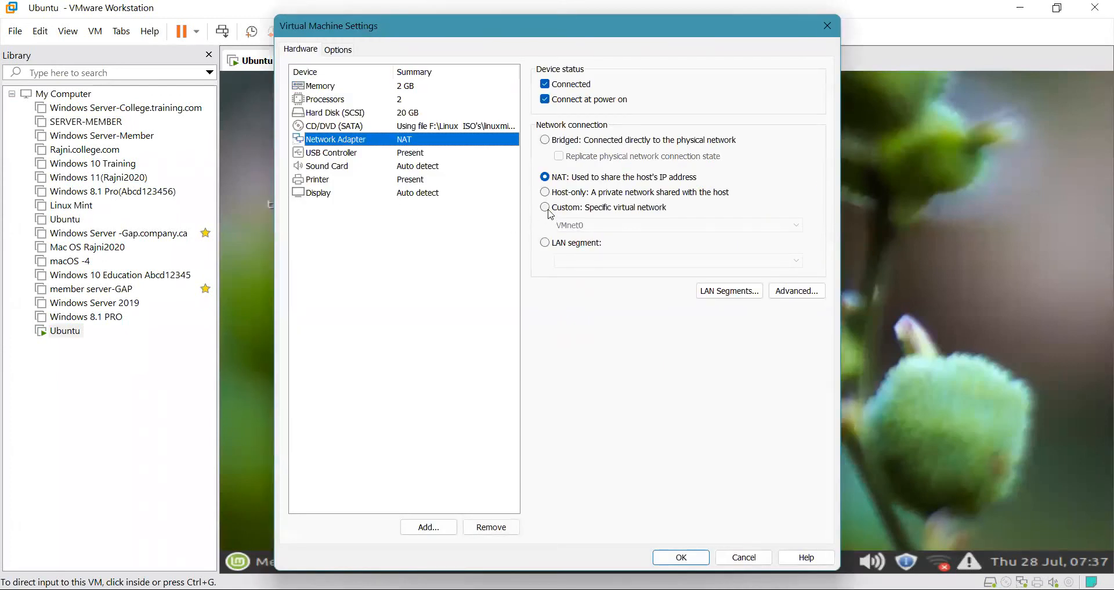
{"action": "left_click", "coordinate": [548, 209]}
{"action": "left_click", "coordinate": [610, 225]}
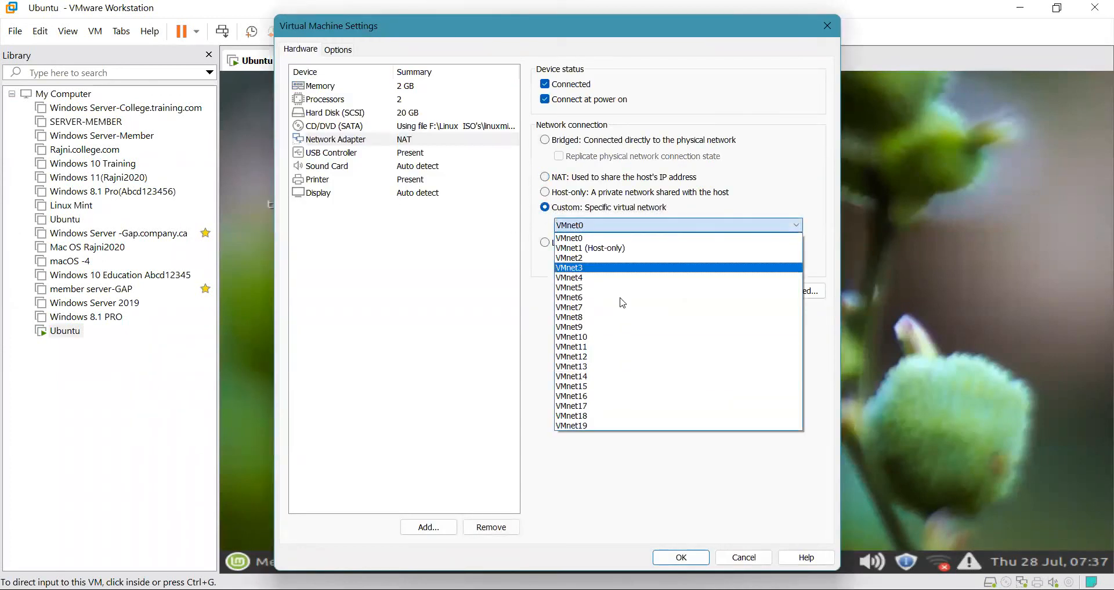
{"action": "left_click", "coordinate": [587, 240]}
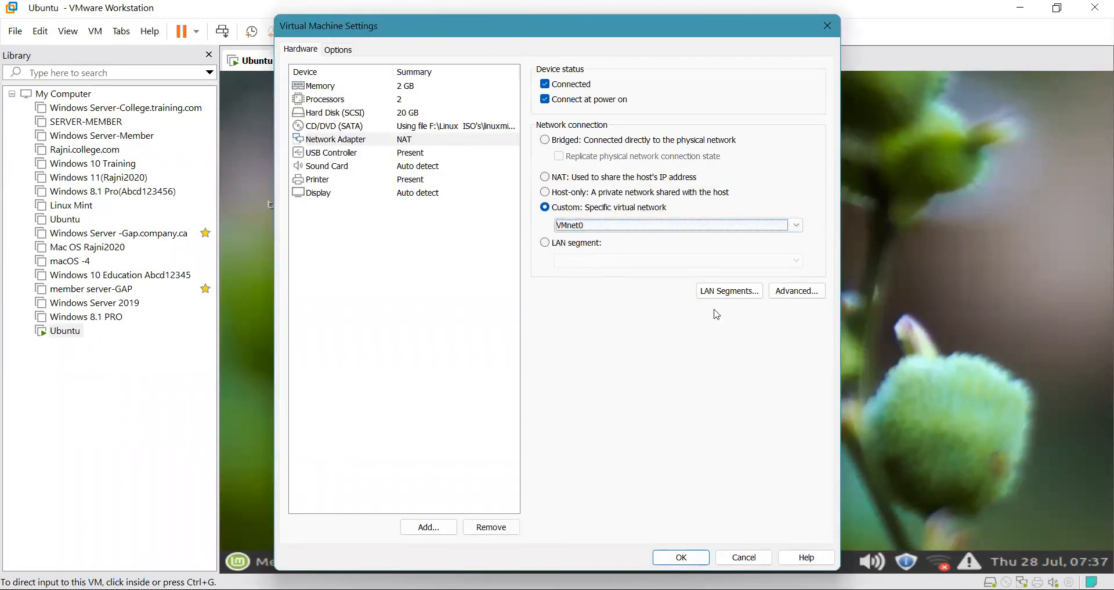
{"action": "left_click", "coordinate": [558, 178]}
{"action": "left_click", "coordinate": [695, 553]}
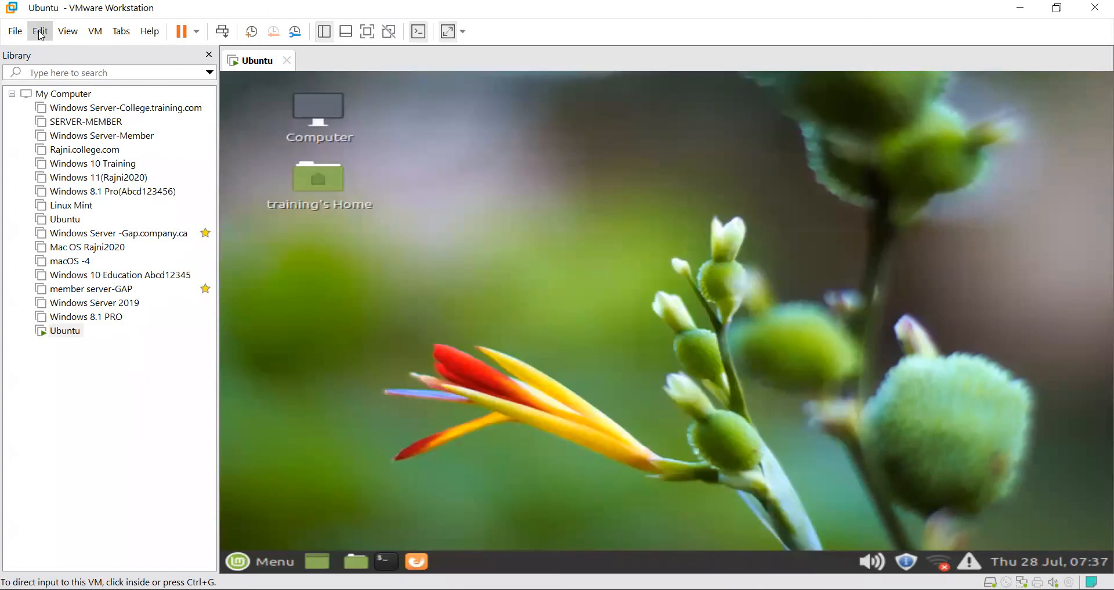
{"action": "left_click", "coordinate": [41, 31]}
{"action": "left_click", "coordinate": [52, 107]}
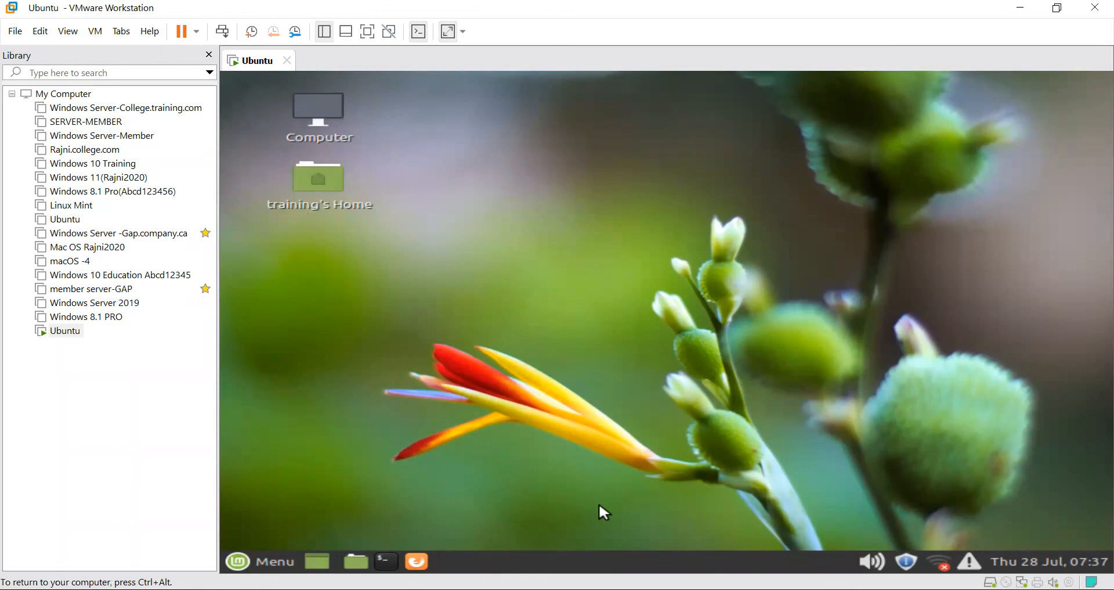
Set the network adapter to Custom VMnet1 (NAT) and check the guest's connection status.
{"action": "left_click", "coordinate": [94, 30]}
{"action": "left_click", "coordinate": [155, 249]}
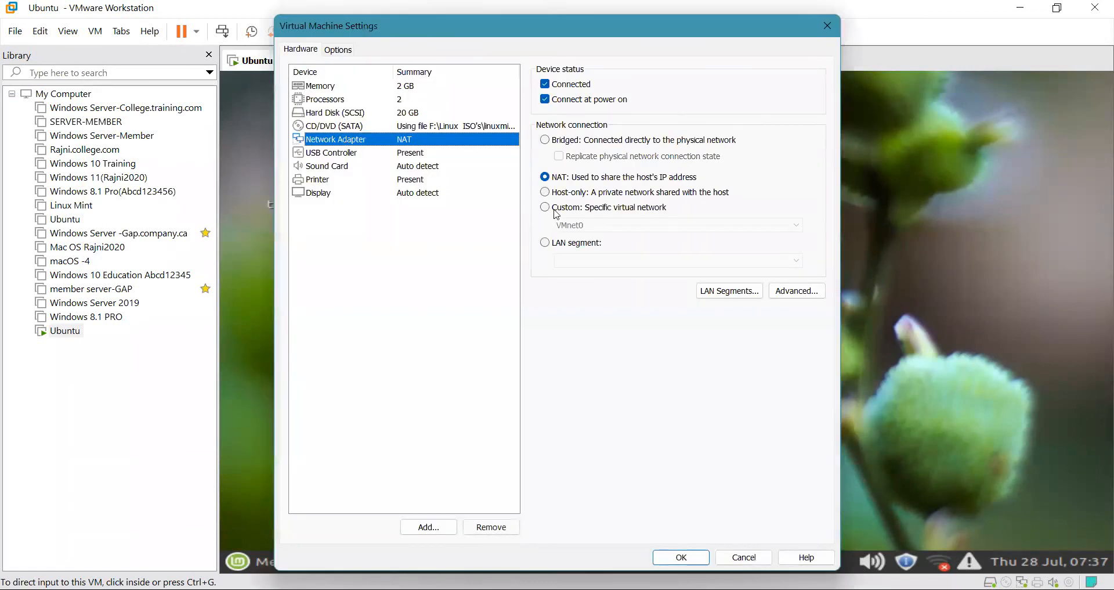
{"action": "left_click", "coordinate": [548, 207]}
{"action": "left_click", "coordinate": [586, 225]}
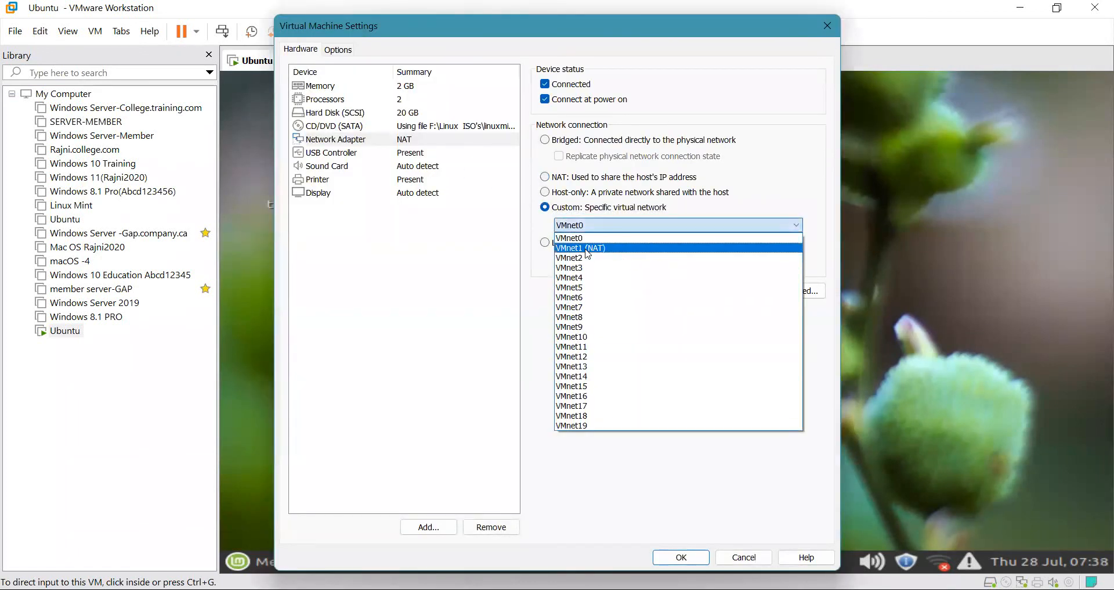
{"action": "left_click", "coordinate": [585, 245]}
{"action": "left_click", "coordinate": [680, 557]}
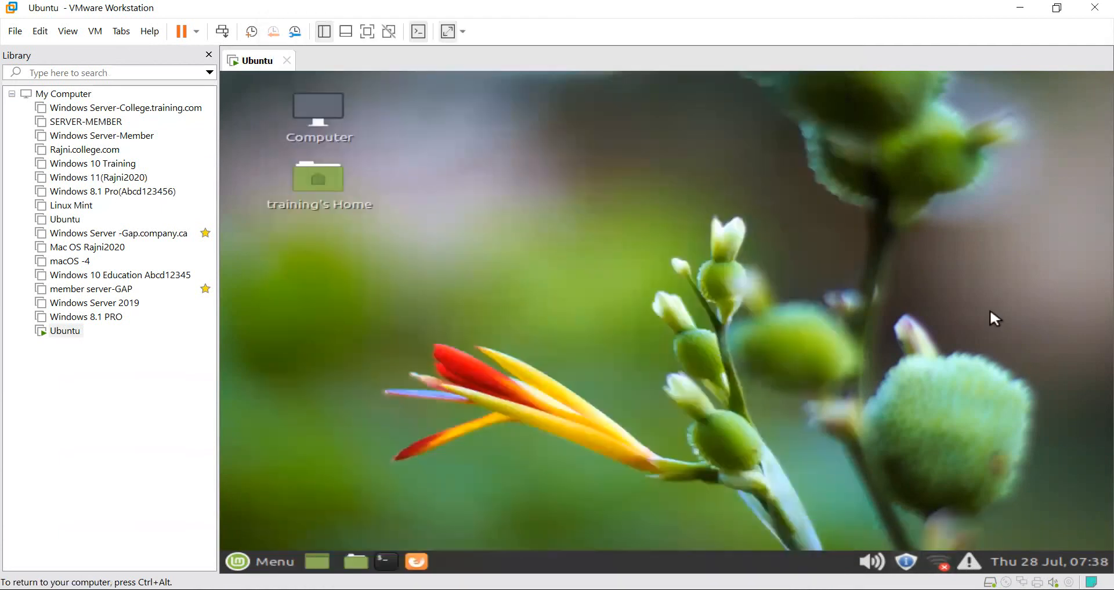
{"action": "left_click", "coordinate": [938, 561]}
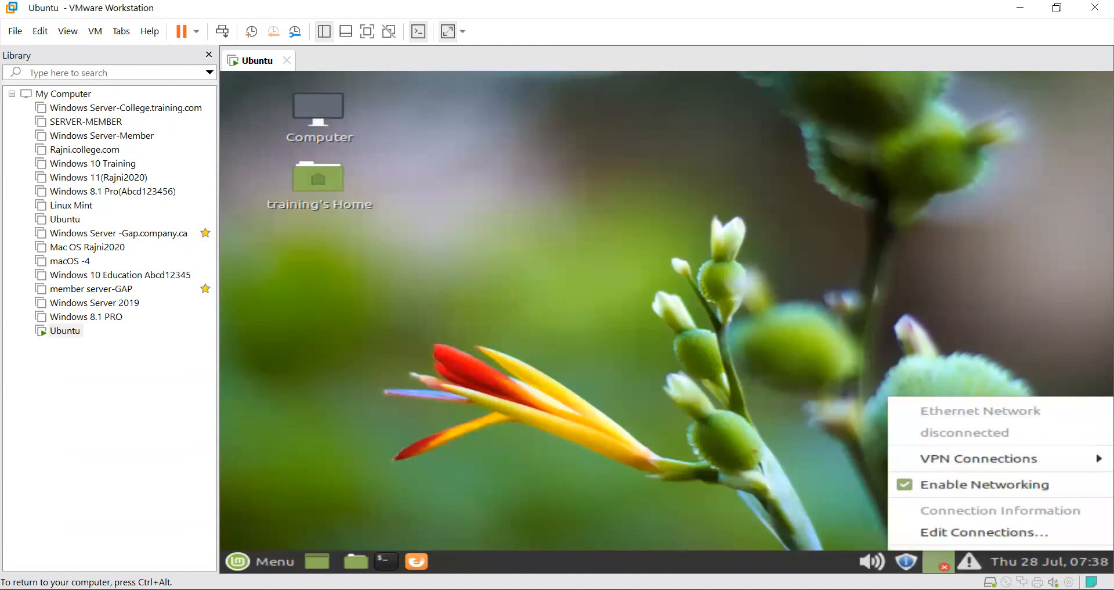
Open the settings of Wired connection 1 from the guest's network connections list.
{"action": "left_click", "coordinate": [984, 532]}
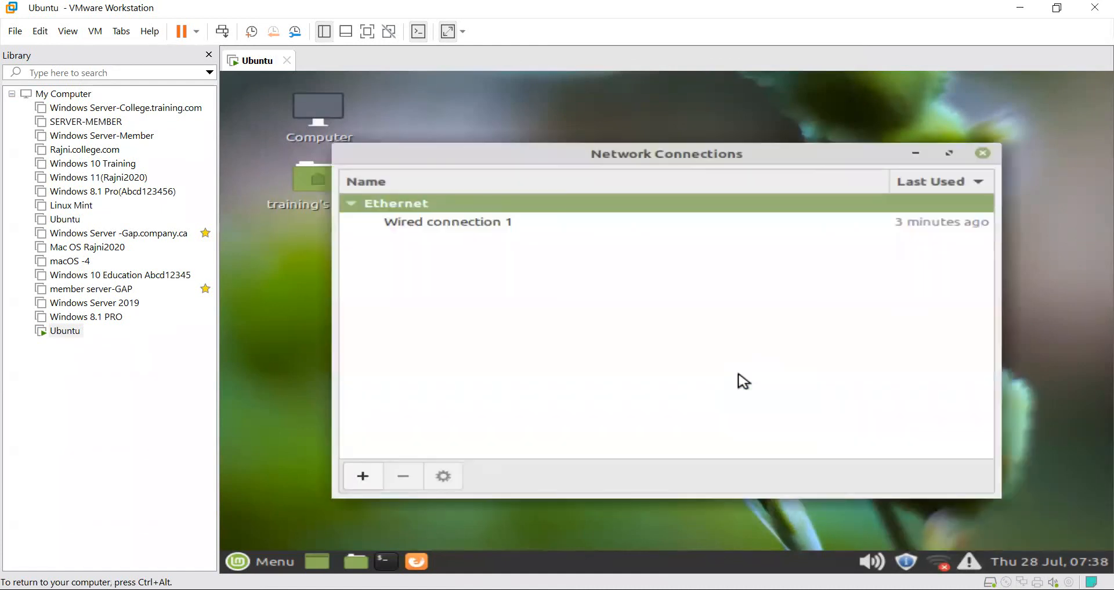
{"action": "left_click", "coordinate": [500, 226]}
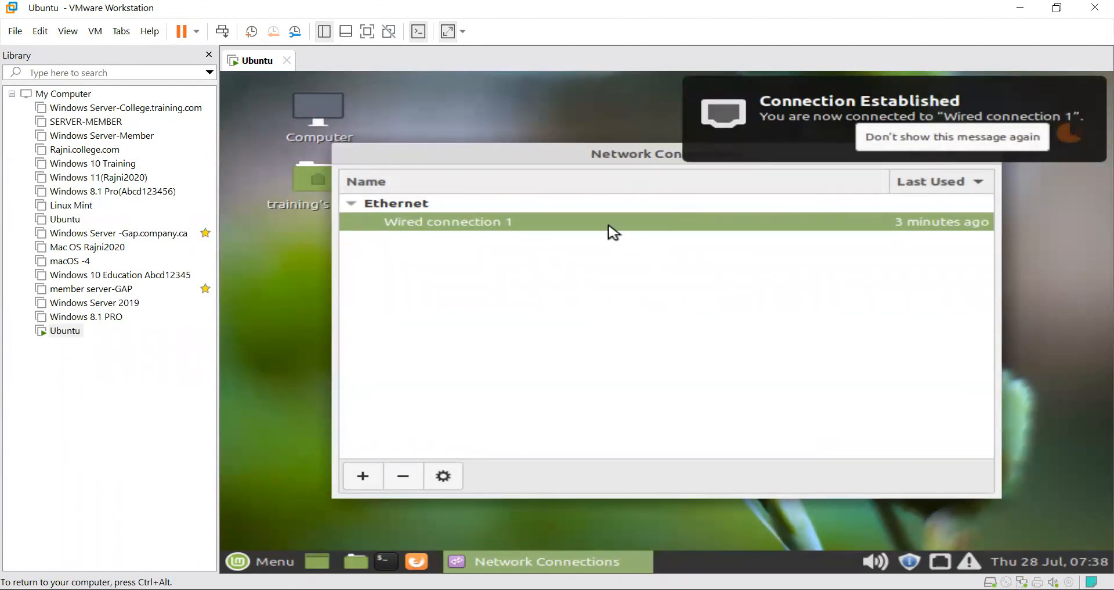
{"action": "double_click", "coordinate": [622, 228]}
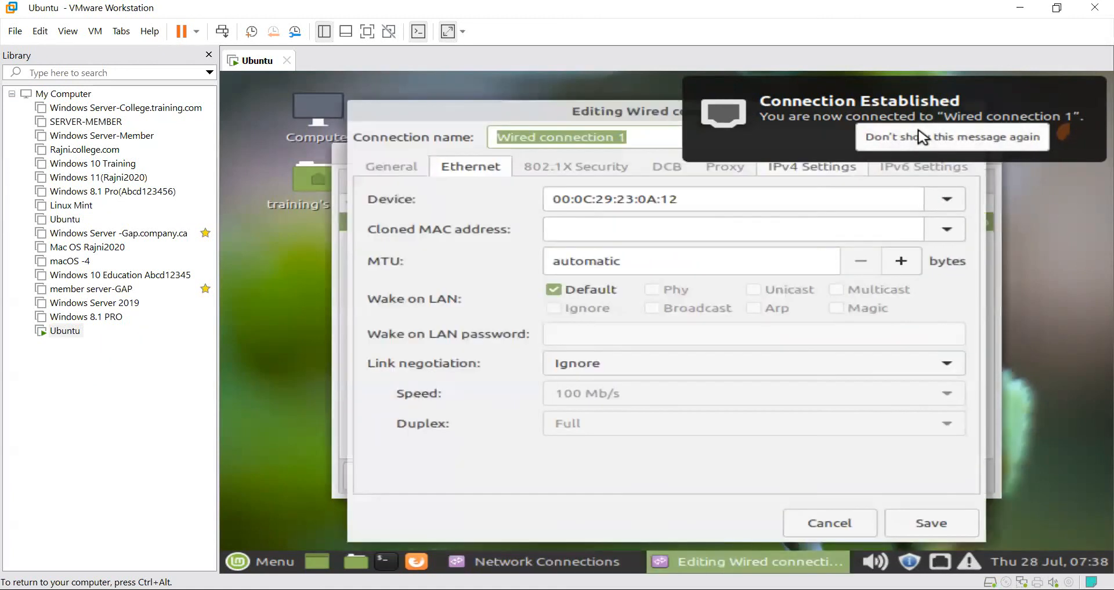
{"action": "left_click", "coordinate": [803, 91]}
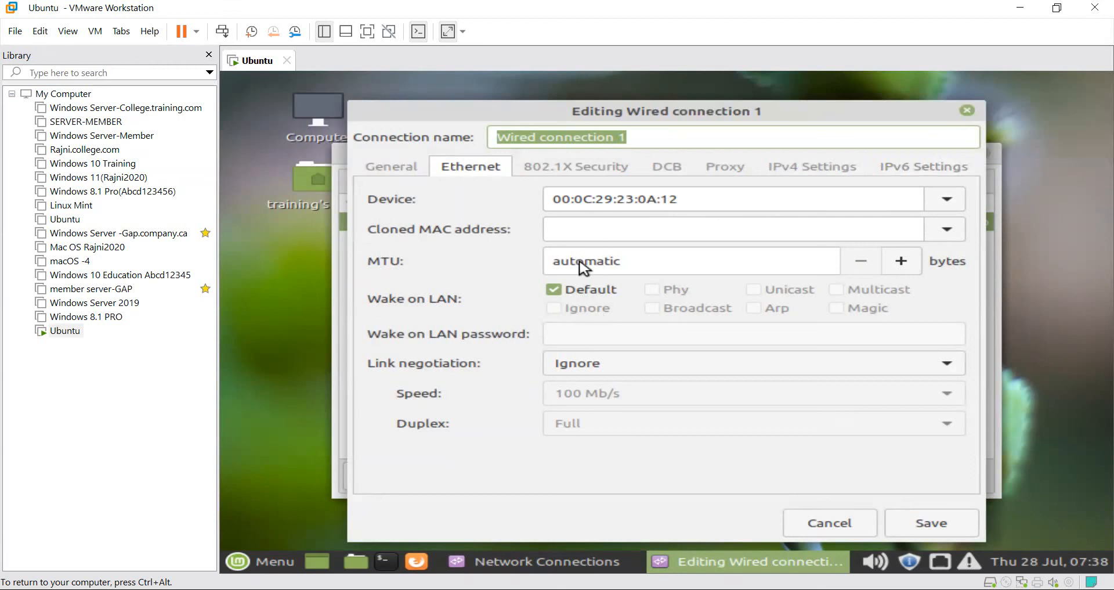
Confirm the General, Ethernet and IPv4 tabs show Automatic (DHCP), then close both network windows.
{"action": "left_click", "coordinate": [401, 170]}
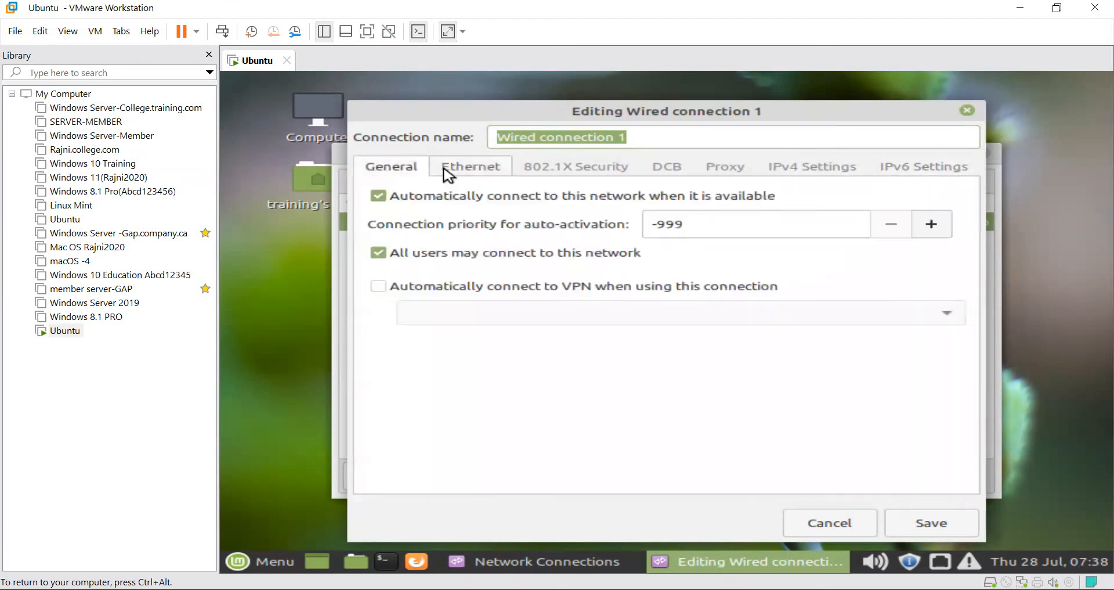
{"action": "left_click", "coordinate": [453, 173]}
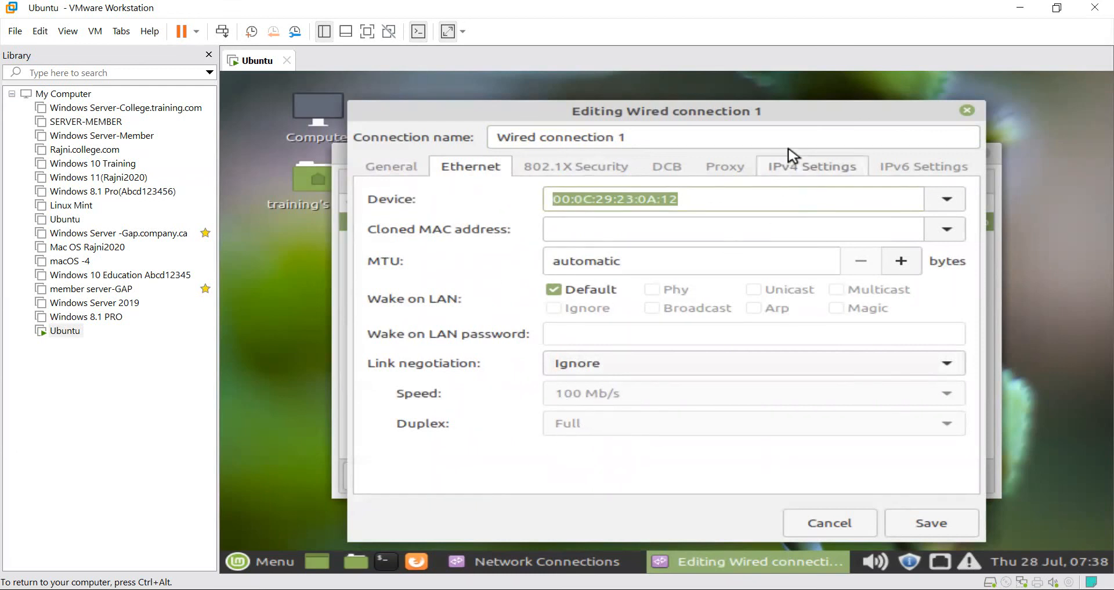
{"action": "left_click", "coordinate": [792, 173]}
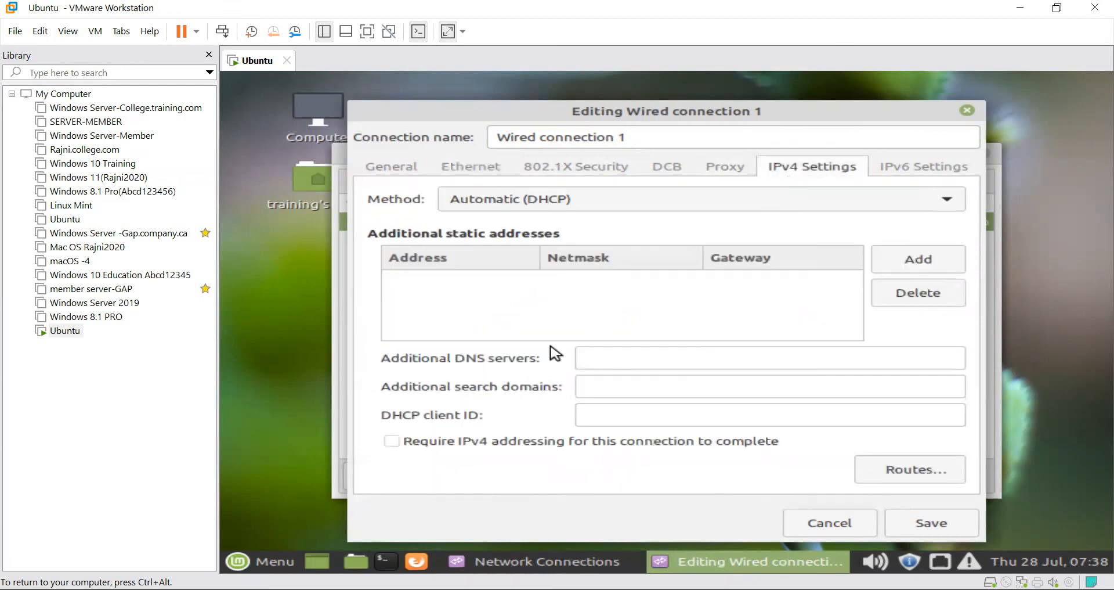
{"action": "left_click", "coordinate": [477, 173]}
{"action": "left_click", "coordinate": [400, 174]}
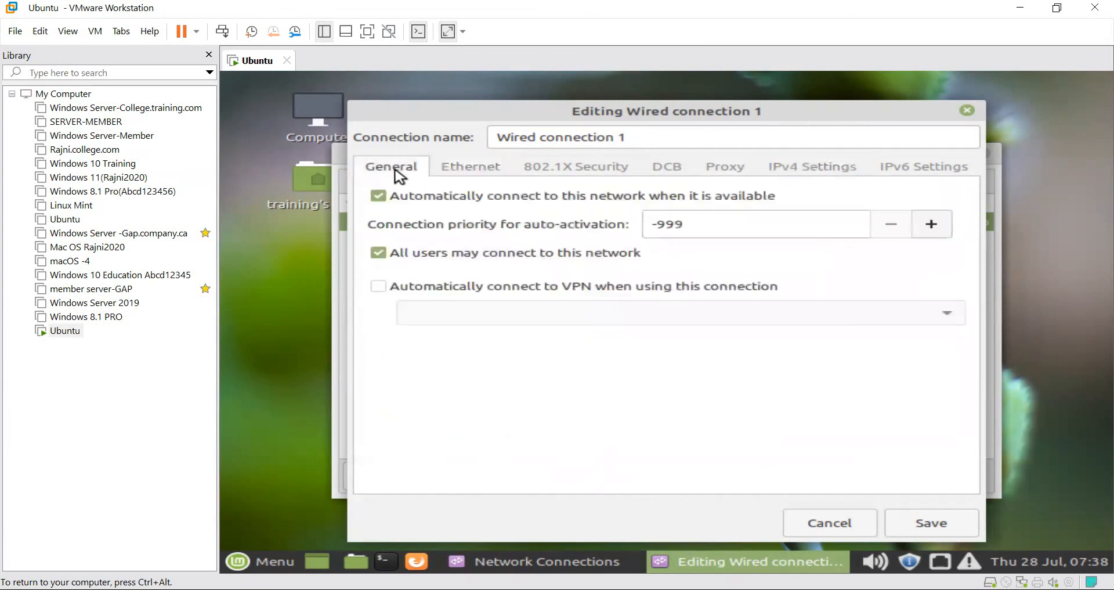
{"action": "left_click", "coordinate": [968, 109]}
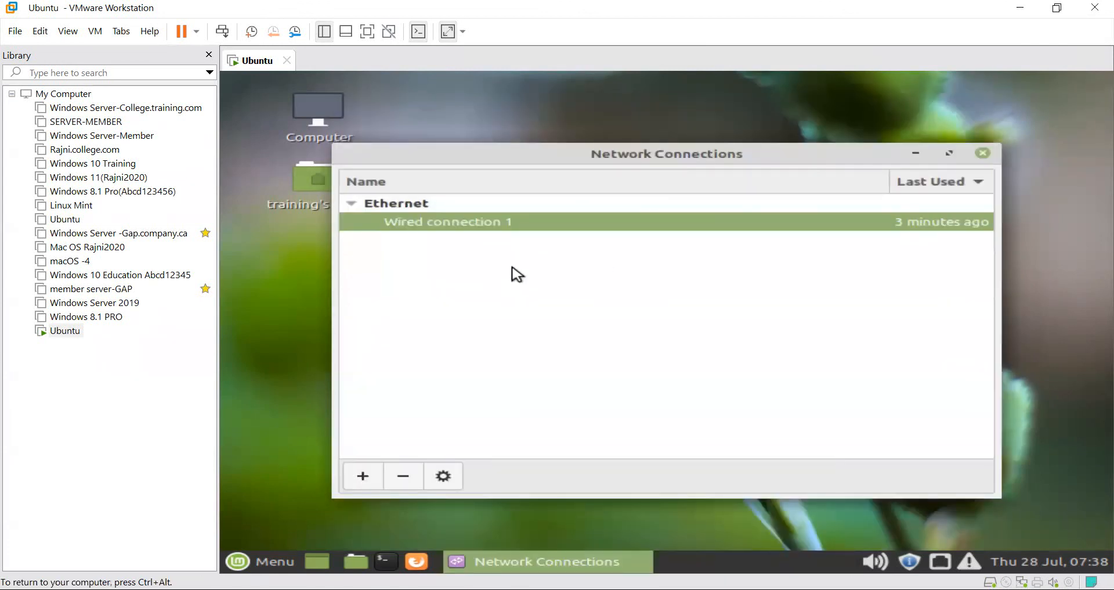
{"action": "left_click", "coordinate": [983, 153]}
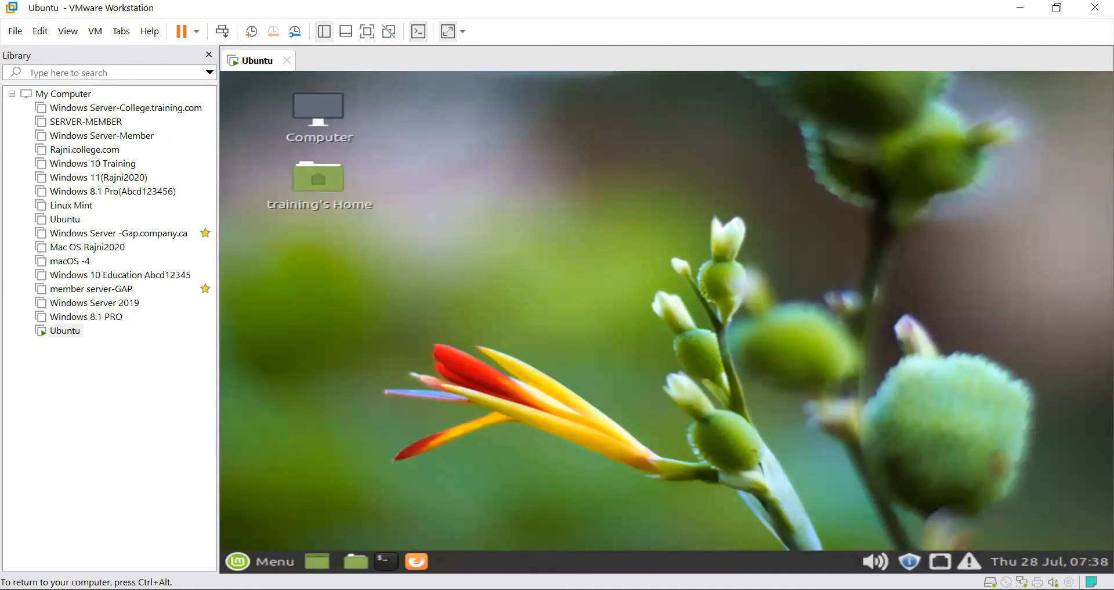
Launch Firefox from the Mint menu and open the Google home page in a new tab.
{"action": "left_click", "coordinate": [264, 561]}
{"action": "left_click", "coordinate": [543, 198]}
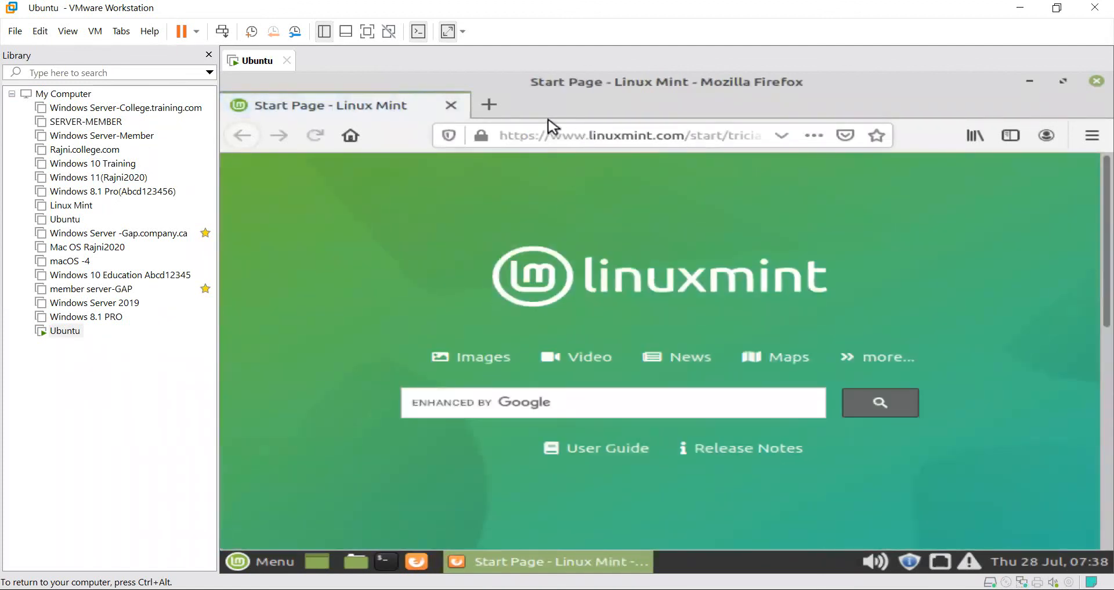
{"action": "left_click", "coordinate": [490, 105]}
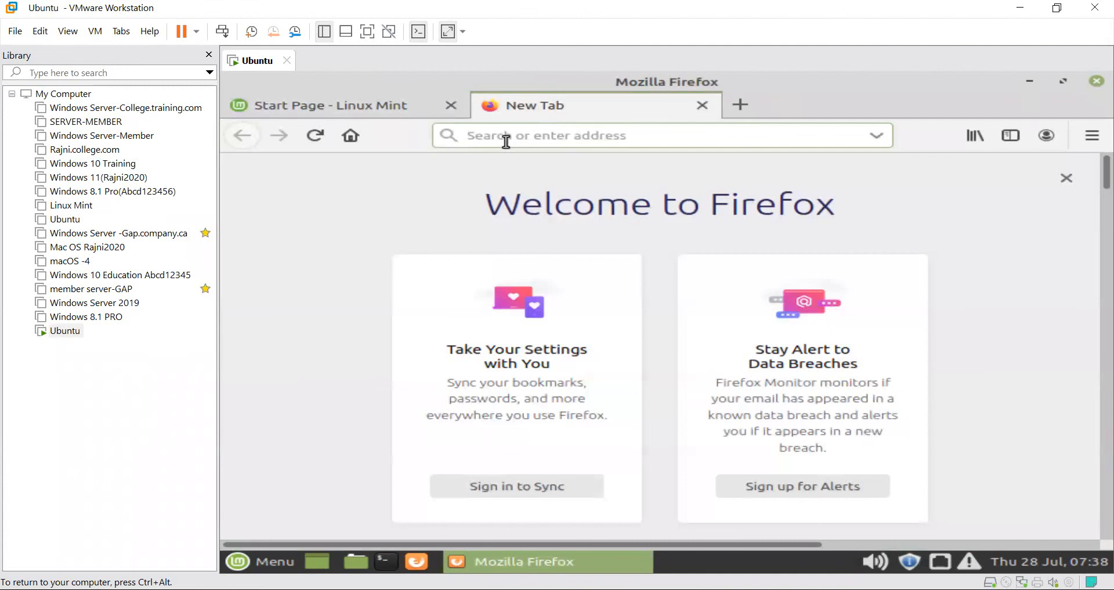
{"action": "left_click", "coordinate": [506, 142]}
{"action": "type", "text": "goog"}
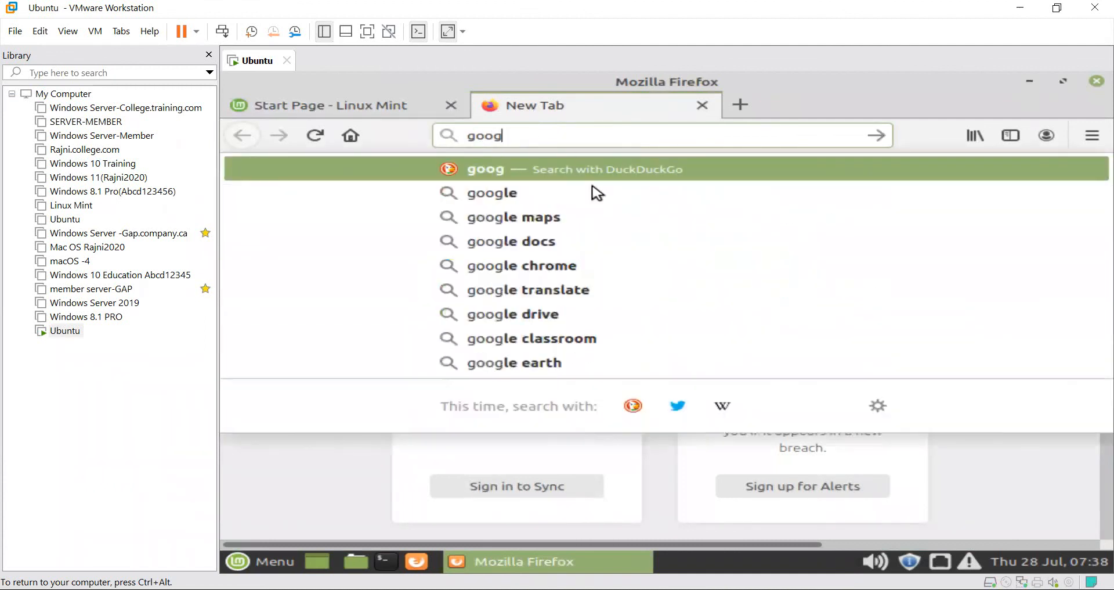
{"action": "left_click", "coordinate": [573, 195]}
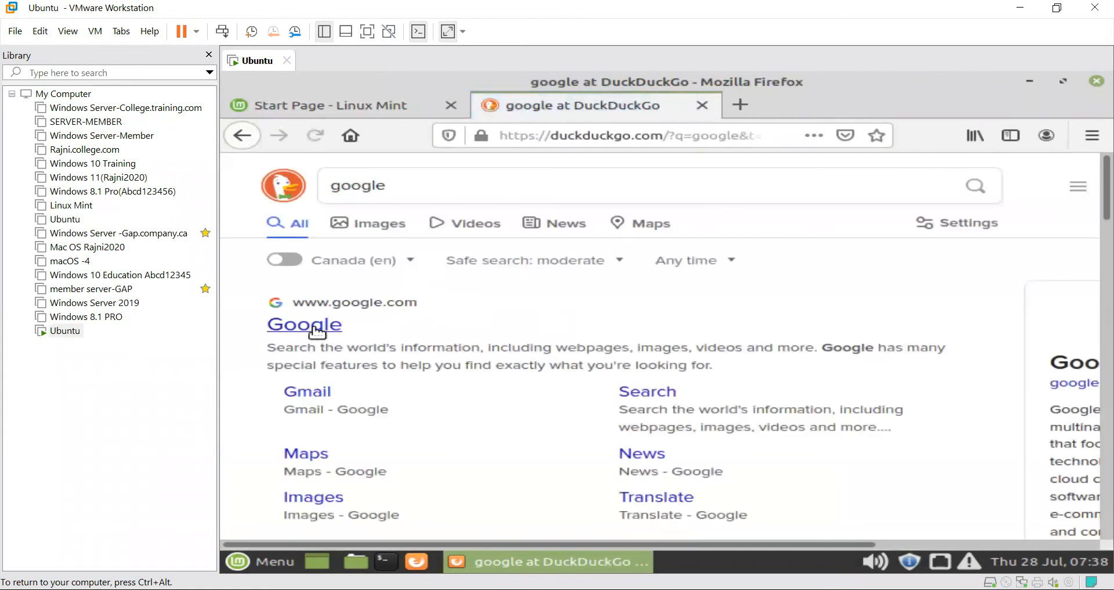
{"action": "left_click", "coordinate": [313, 327]}
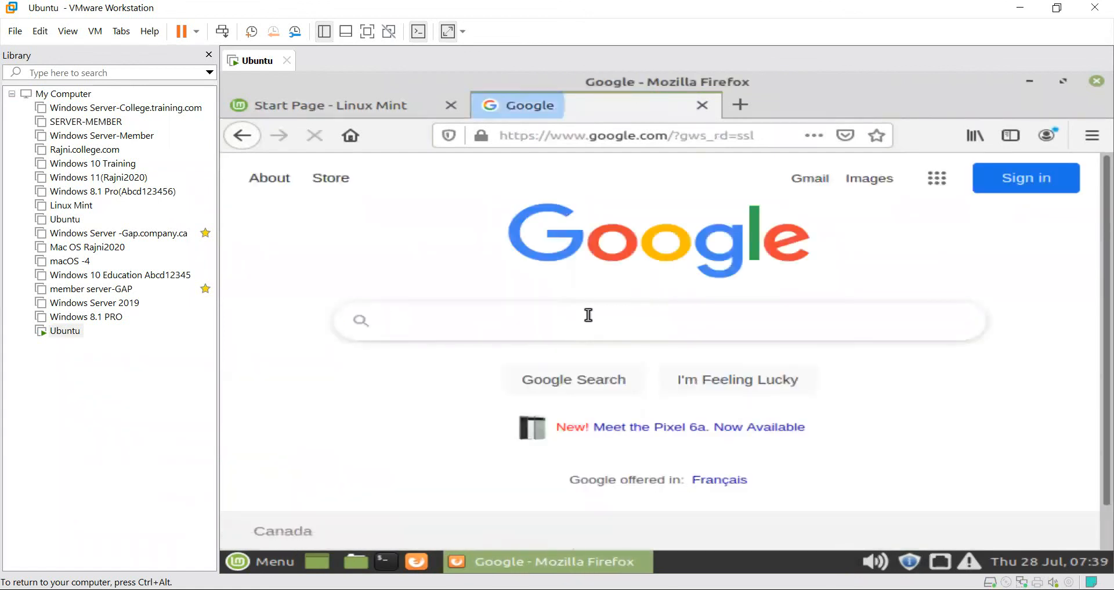
Search Google for 'training talk' and browse the results.
{"action": "left_click", "coordinate": [552, 324]}
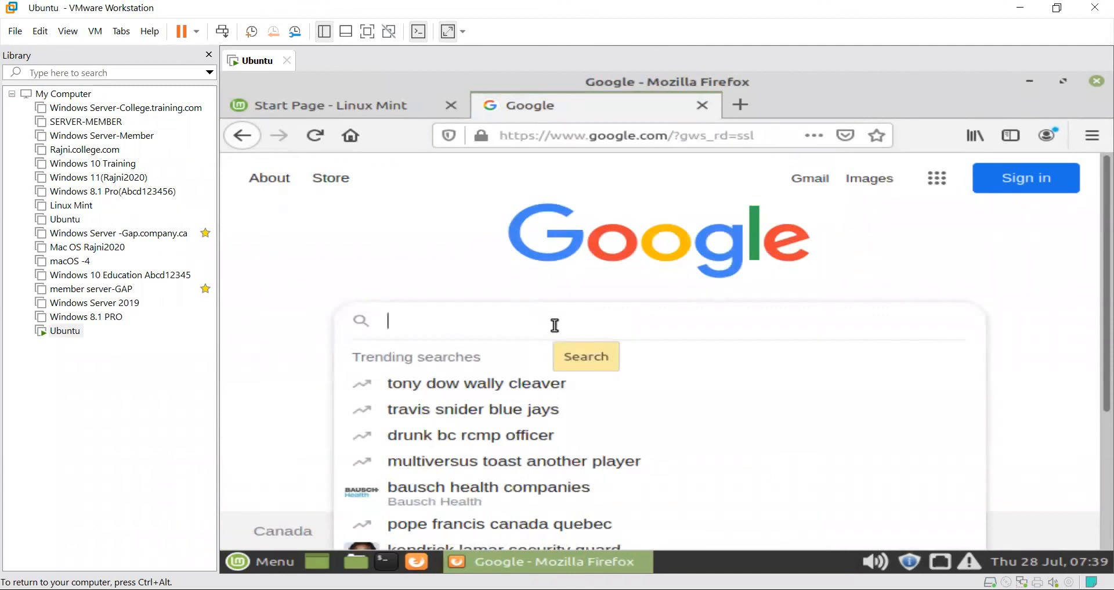
{"action": "type", "text": "training"}
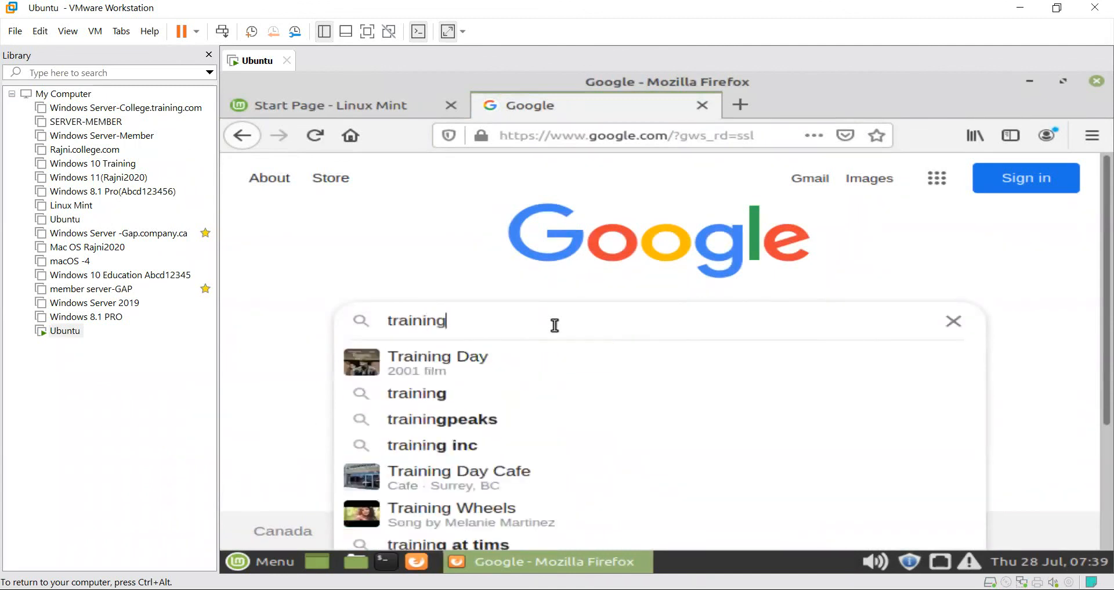
{"action": "type", "text": " talk"}
{"action": "key", "text": "Return"}
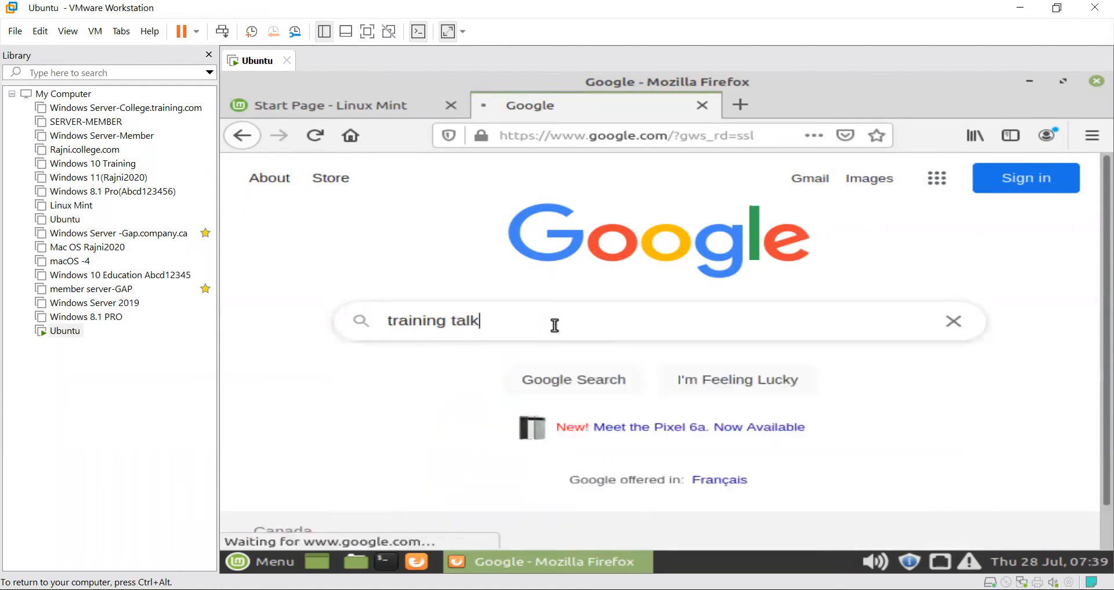
{"action": "scroll", "coordinate": [499, 349], "scroll_direction": "down", "scroll_amount": 10}
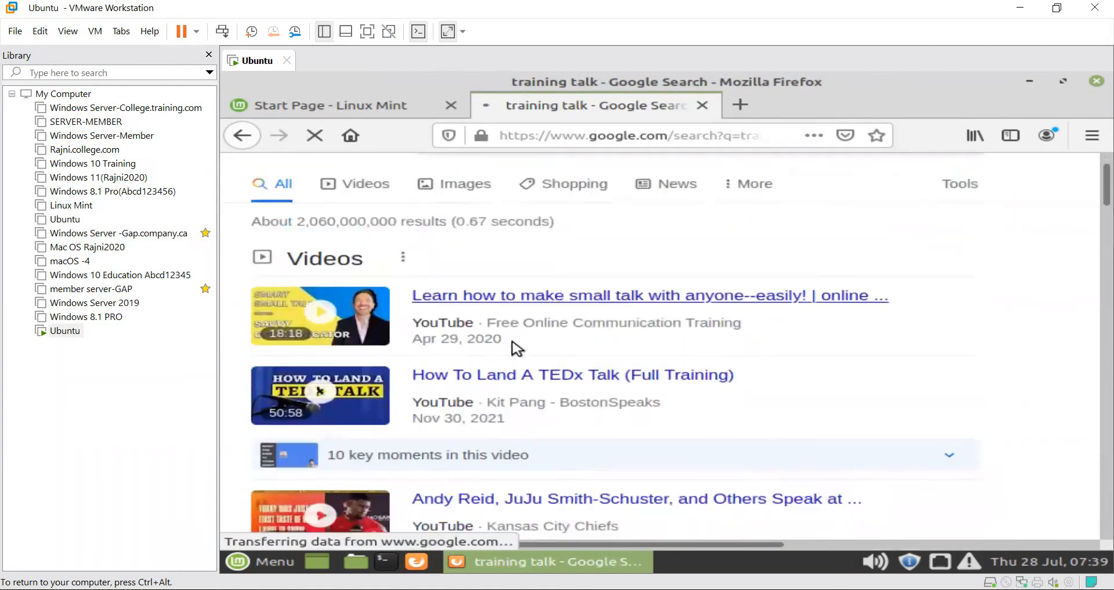
{"action": "scroll", "coordinate": [515, 344], "scroll_direction": "down", "scroll_amount": 2}
{"action": "scroll", "coordinate": [515, 346], "scroll_direction": "up", "scroll_amount": 12}
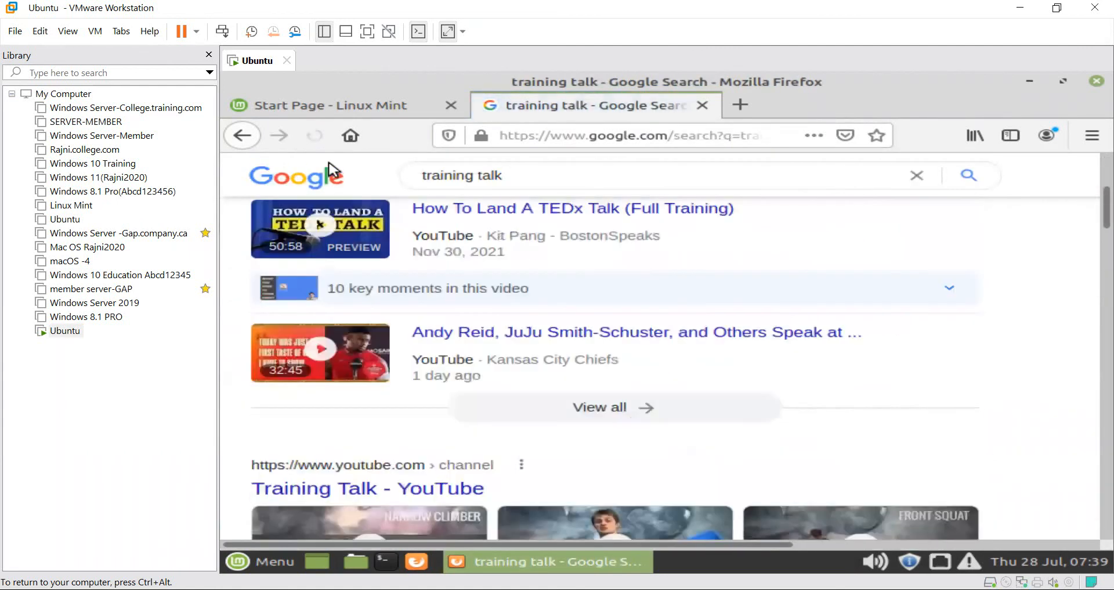
{"action": "scroll", "coordinate": [588, 301], "scroll_direction": "down", "scroll_amount": 8}
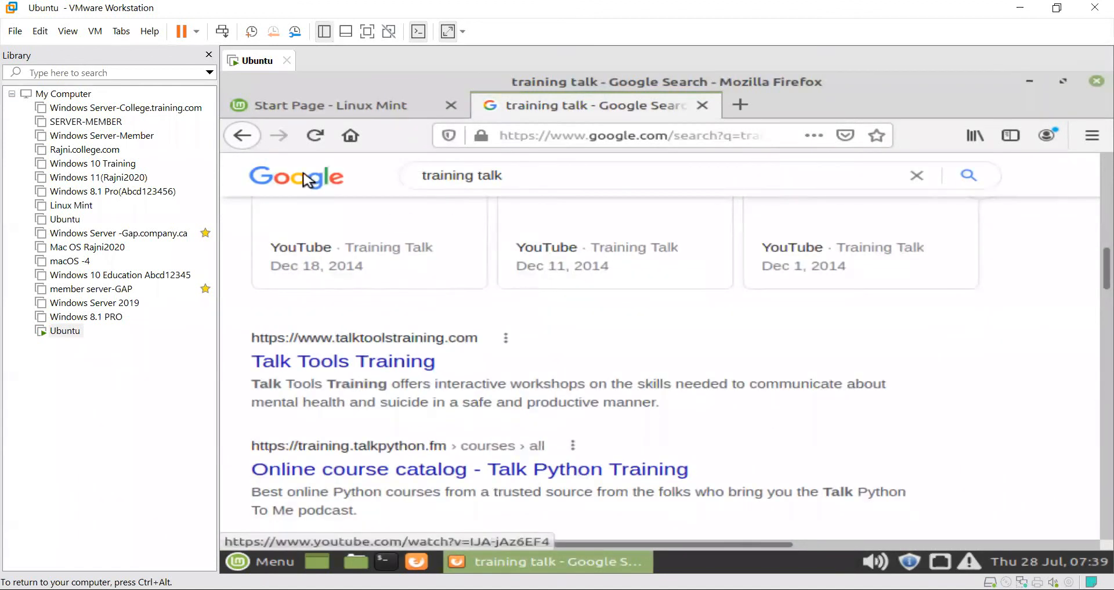
{"action": "scroll", "coordinate": [586, 301], "scroll_direction": "up", "scroll_amount": 10}
Go back to the Google home page, then quit Firefox, closing both tabs.
{"action": "left_click", "coordinate": [234, 141]}
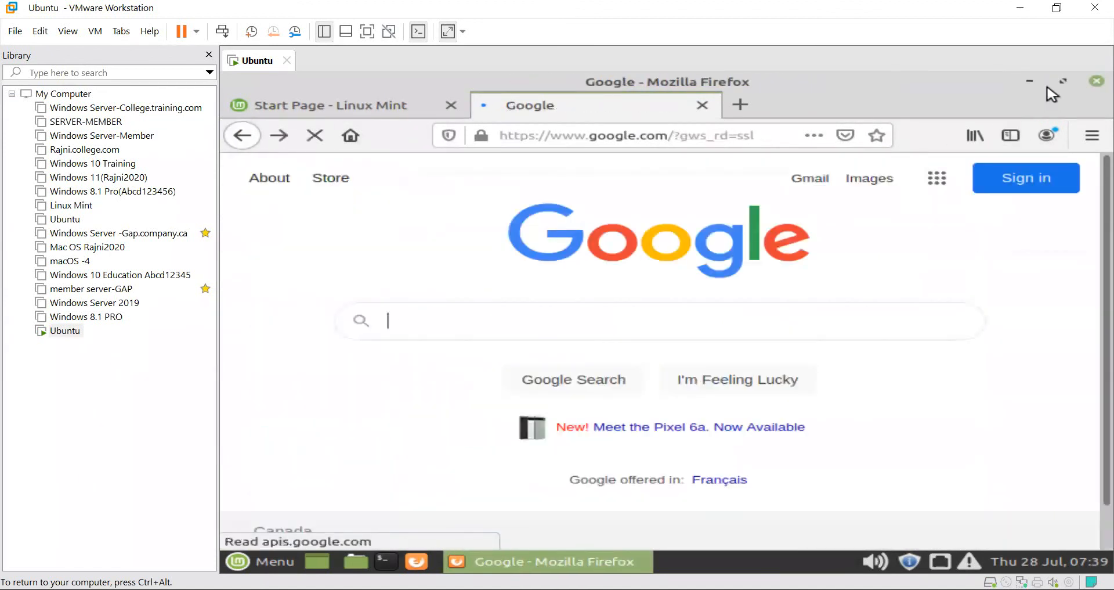
{"action": "left_click", "coordinate": [1096, 80]}
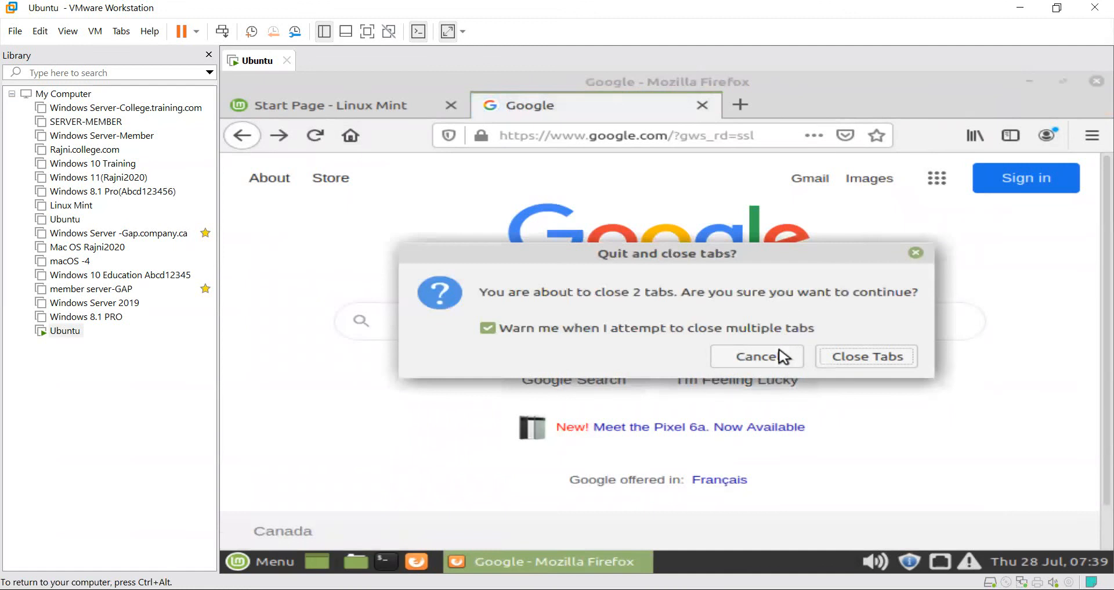
{"action": "left_click", "coordinate": [835, 356]}
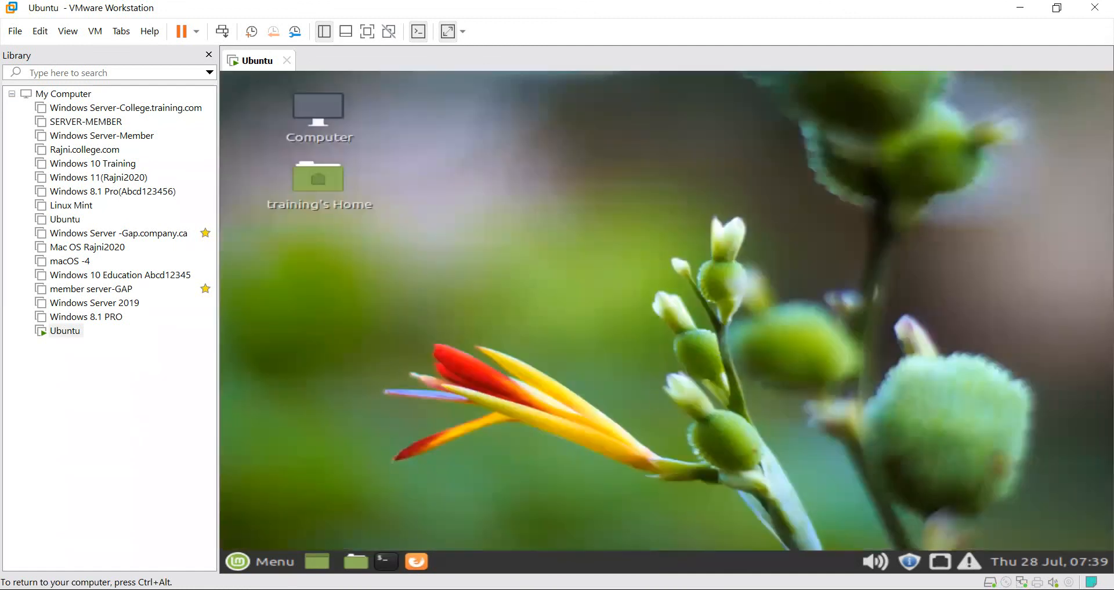